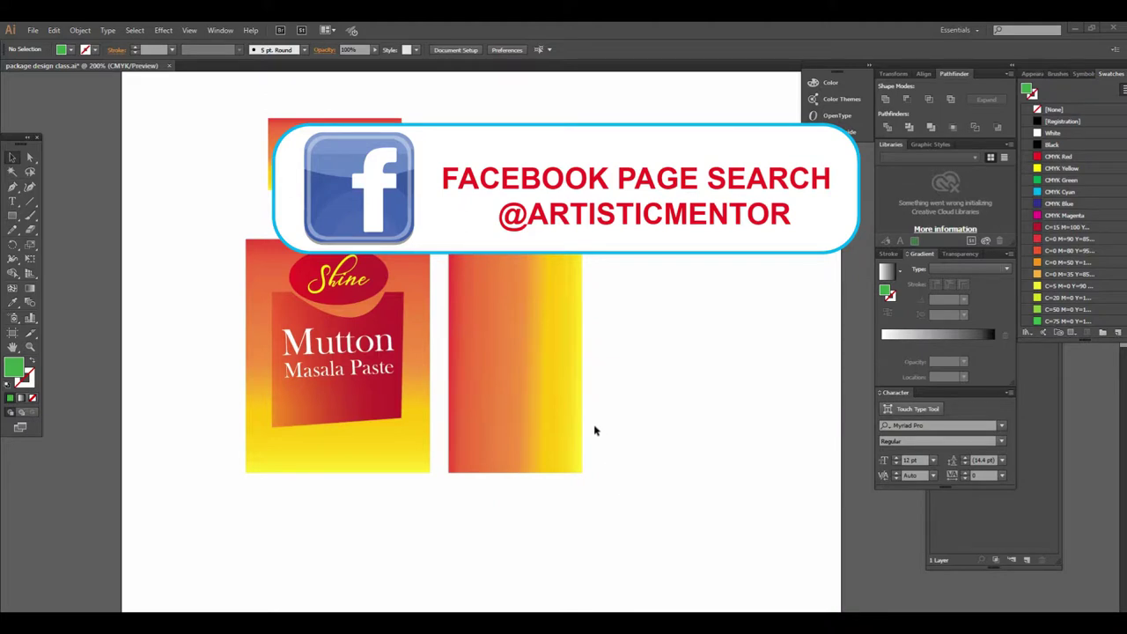
Zoom in and out to frame the front and side label panels.
ctrl+alt+click(563, 387)
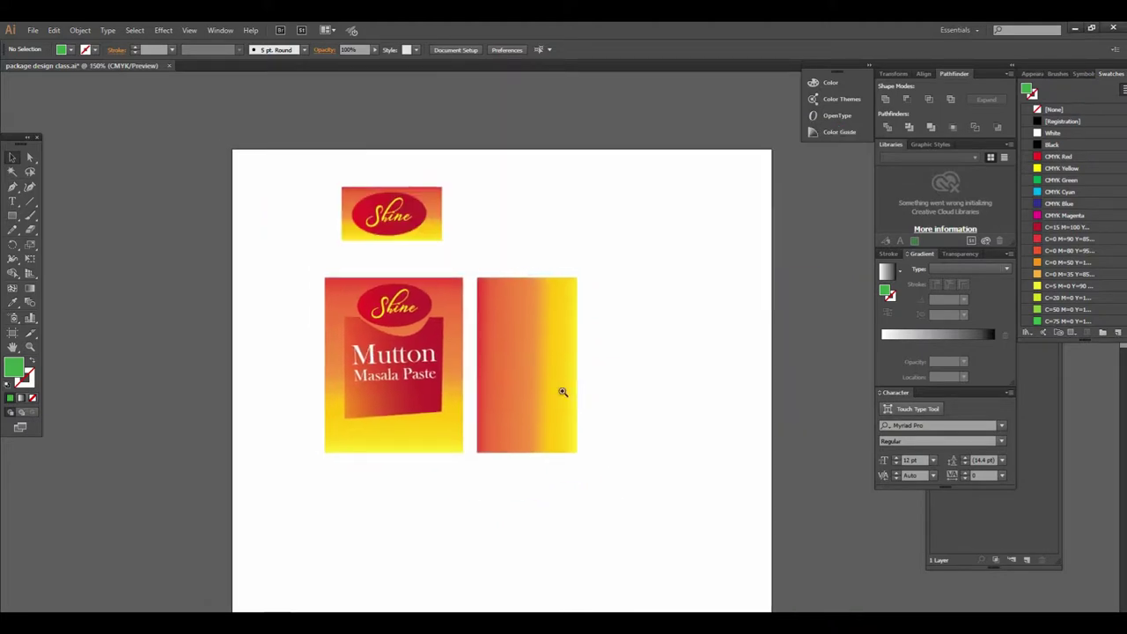
click(505, 368)
click(541, 365)
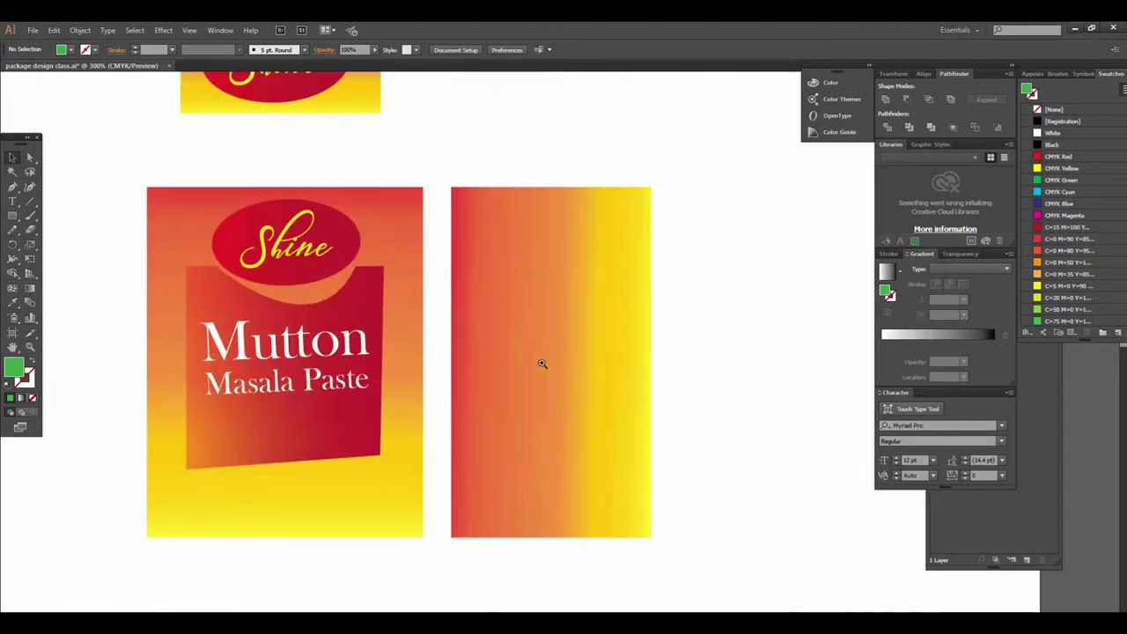
alt+click(541, 363)
alt+click(540, 364)
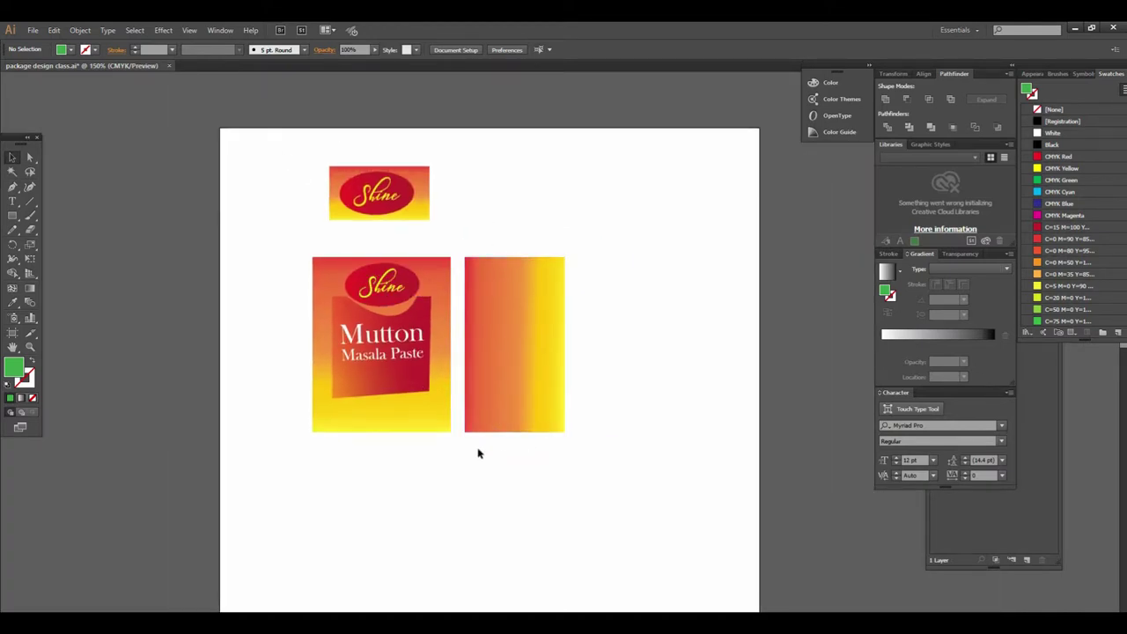
click(506, 295)
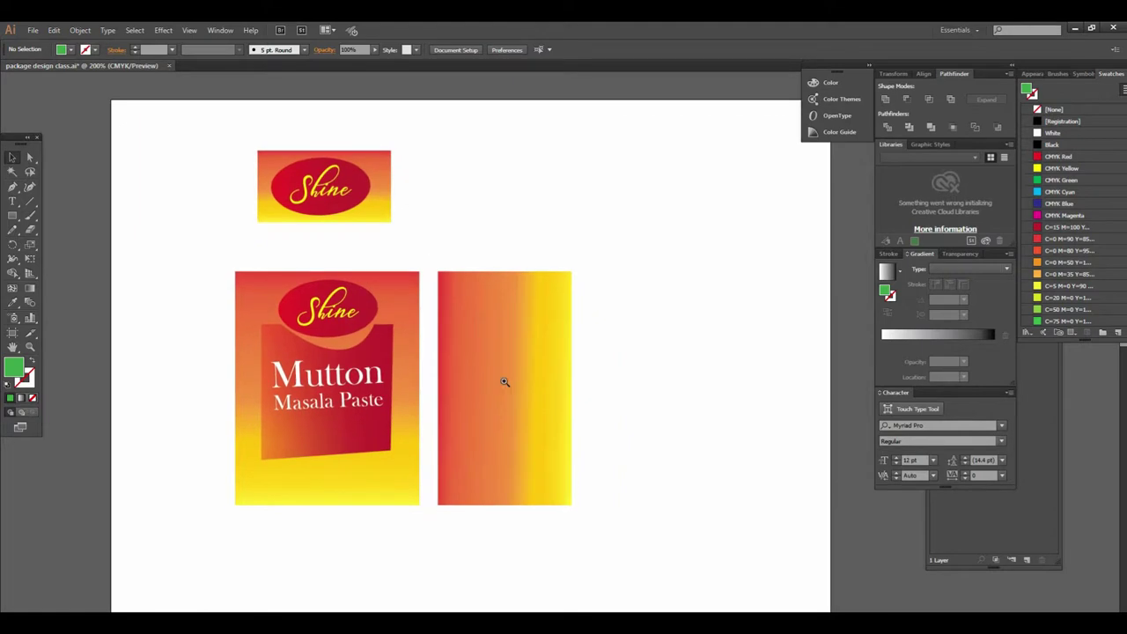
click(505, 382)
alt+click(563, 352)
click(558, 348)
alt+click(554, 335)
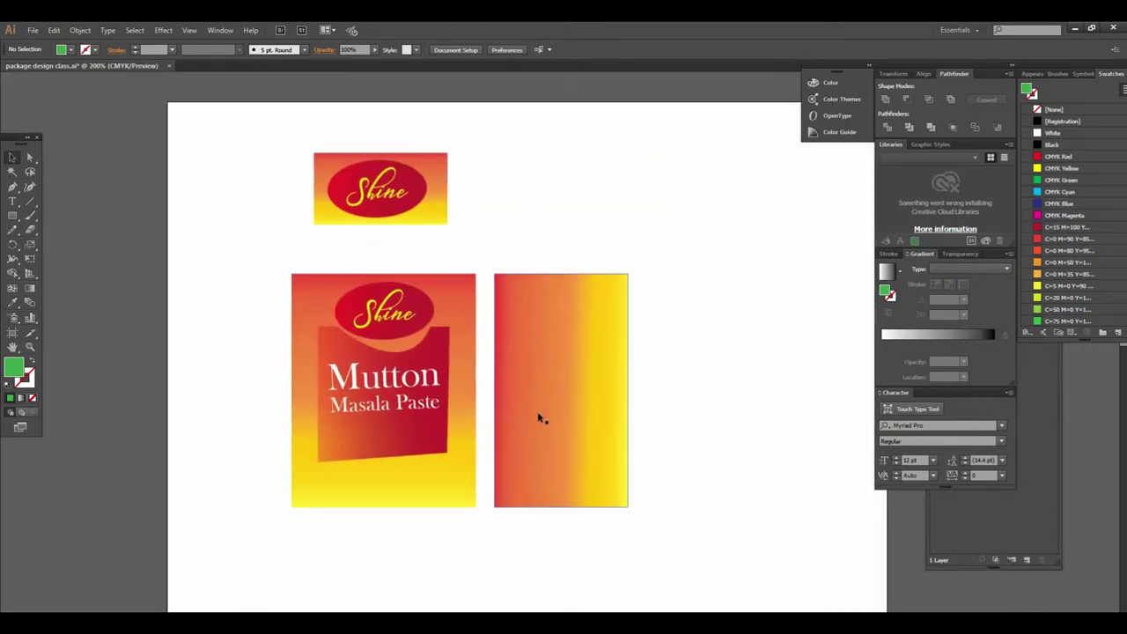
click(529, 370)
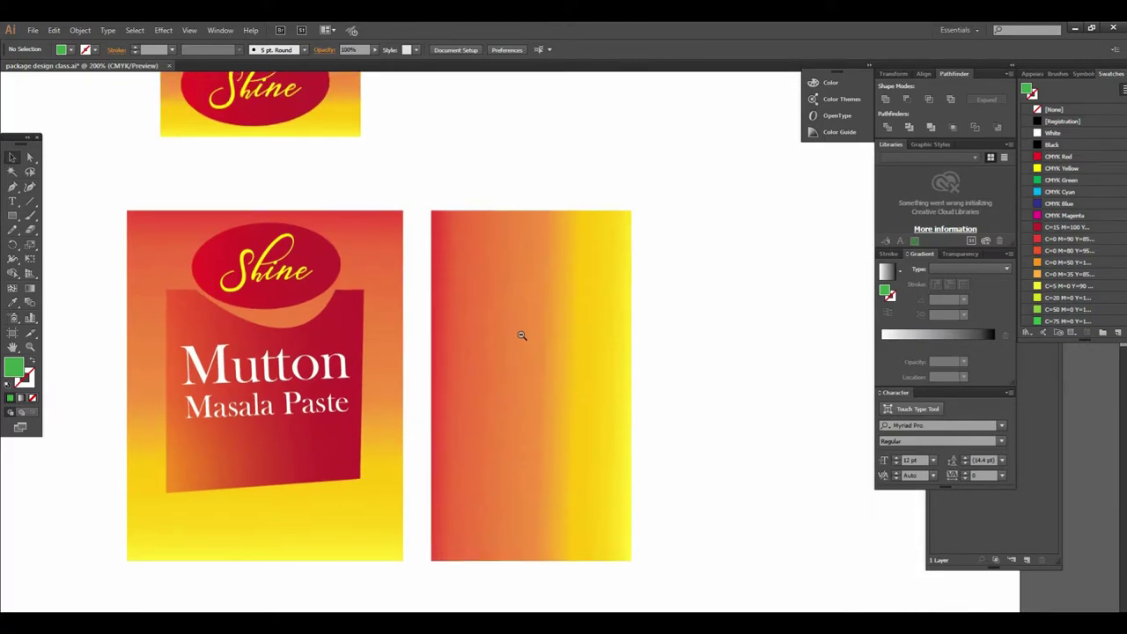
alt+click(522, 334)
click(519, 352)
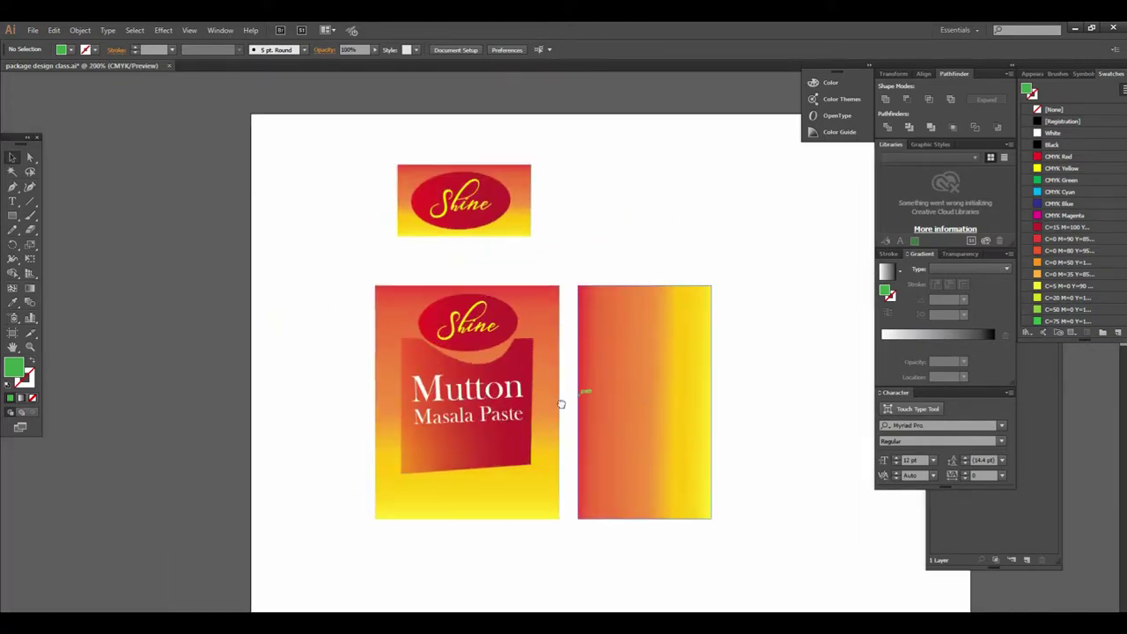
Pan and zoom out to reveal empty artboard space below the panels.
drag(560, 403, 473, 386)
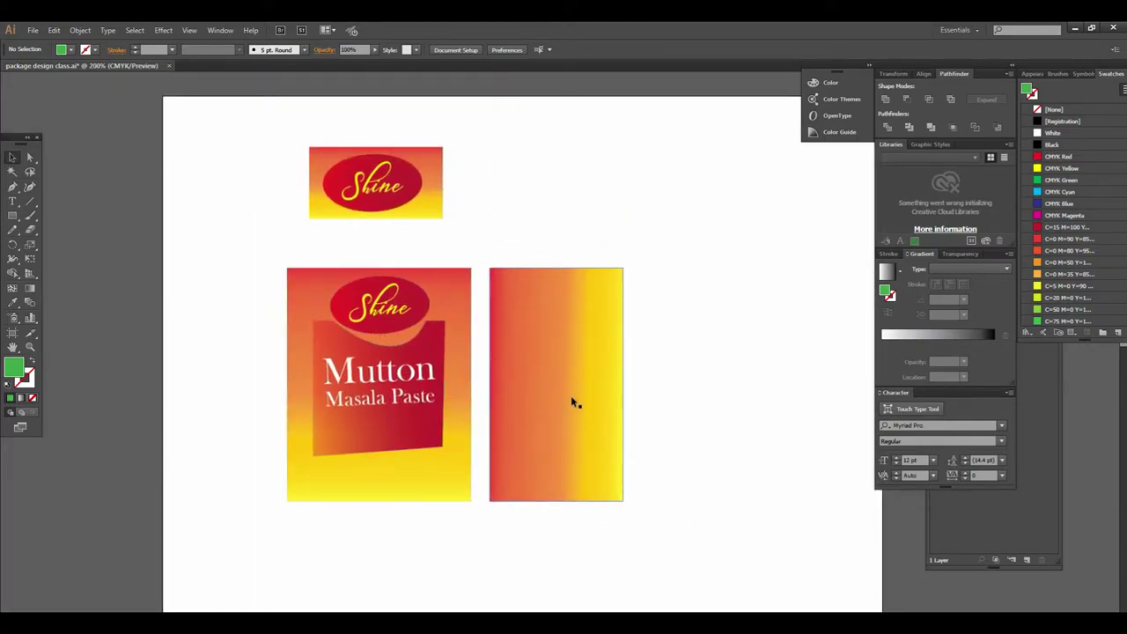
click(511, 343)
alt+click(529, 341)
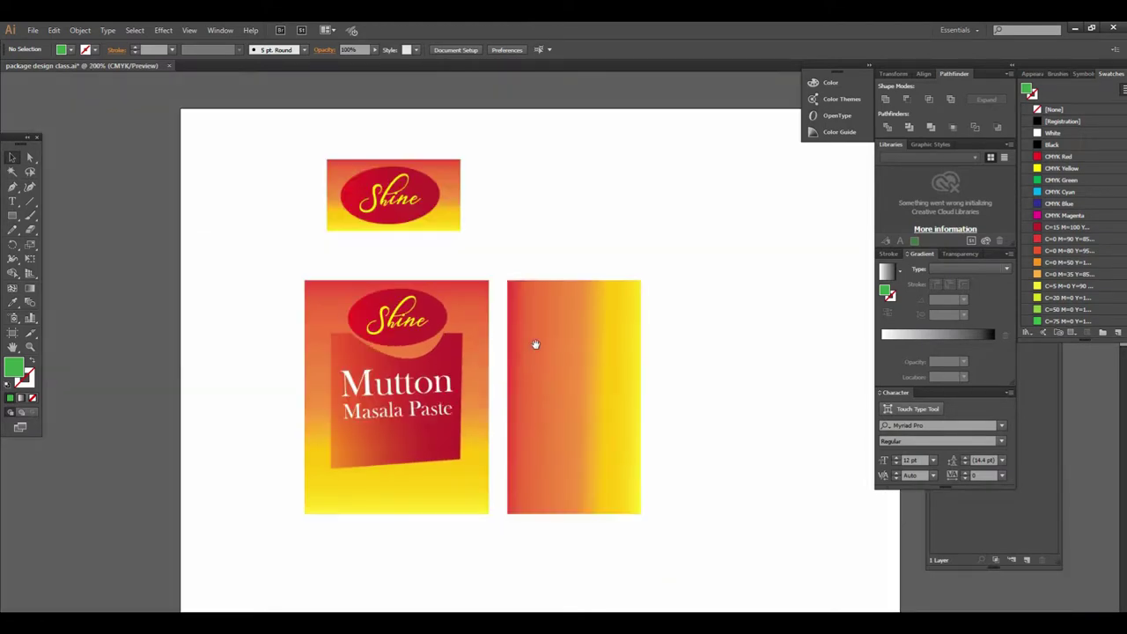
drag(535, 343, 473, 354)
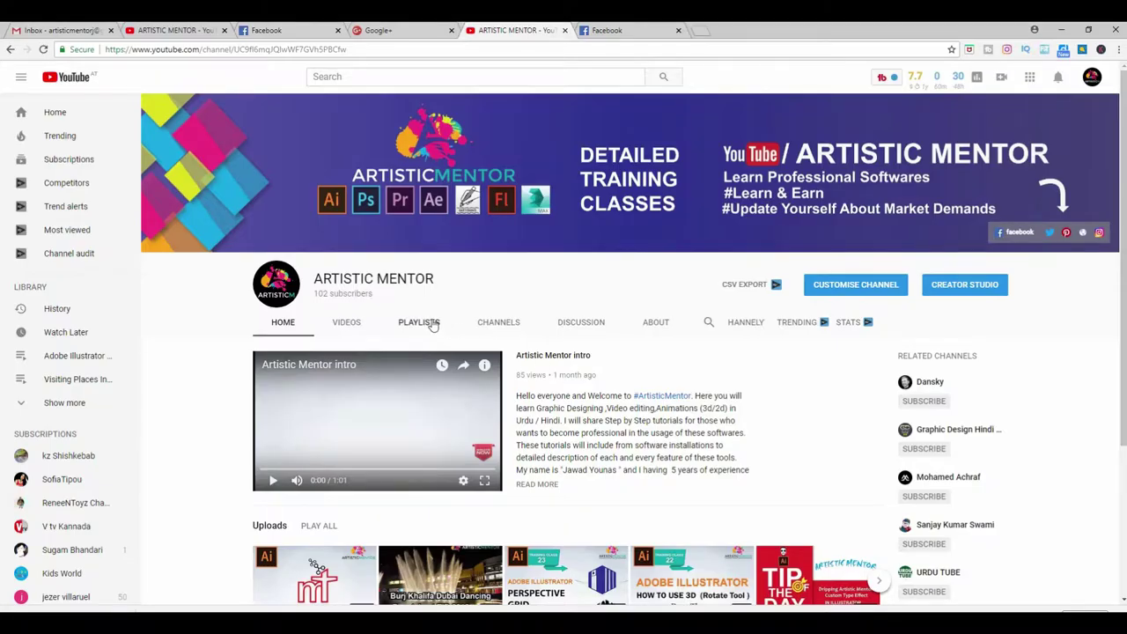
scroll(375, 278, down, 3)
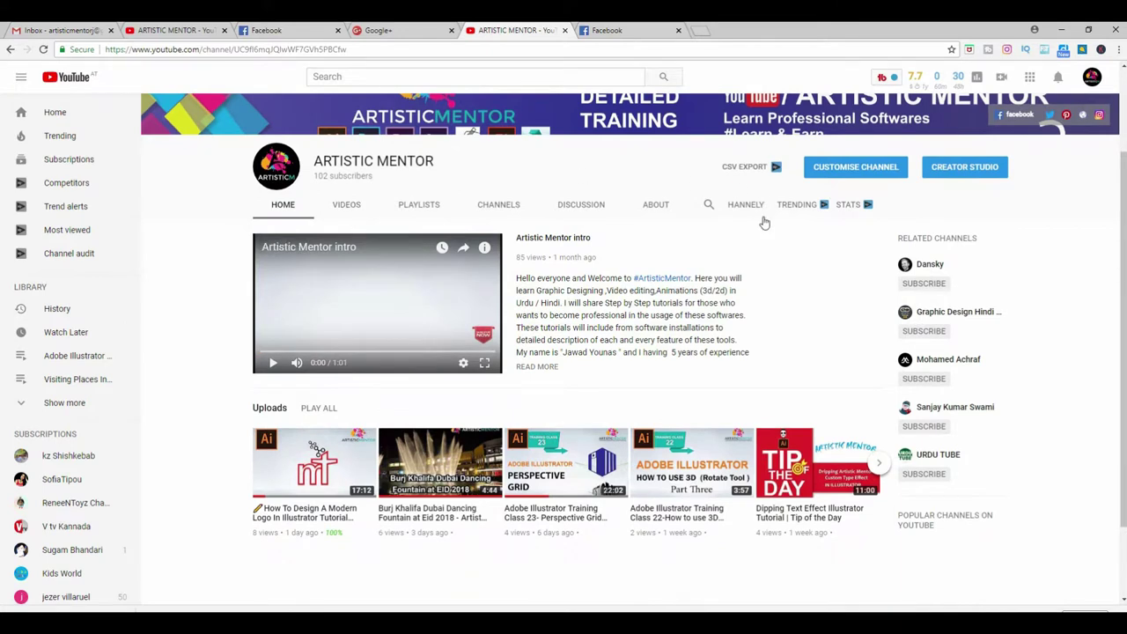
scroll(768, 216, up, 1)
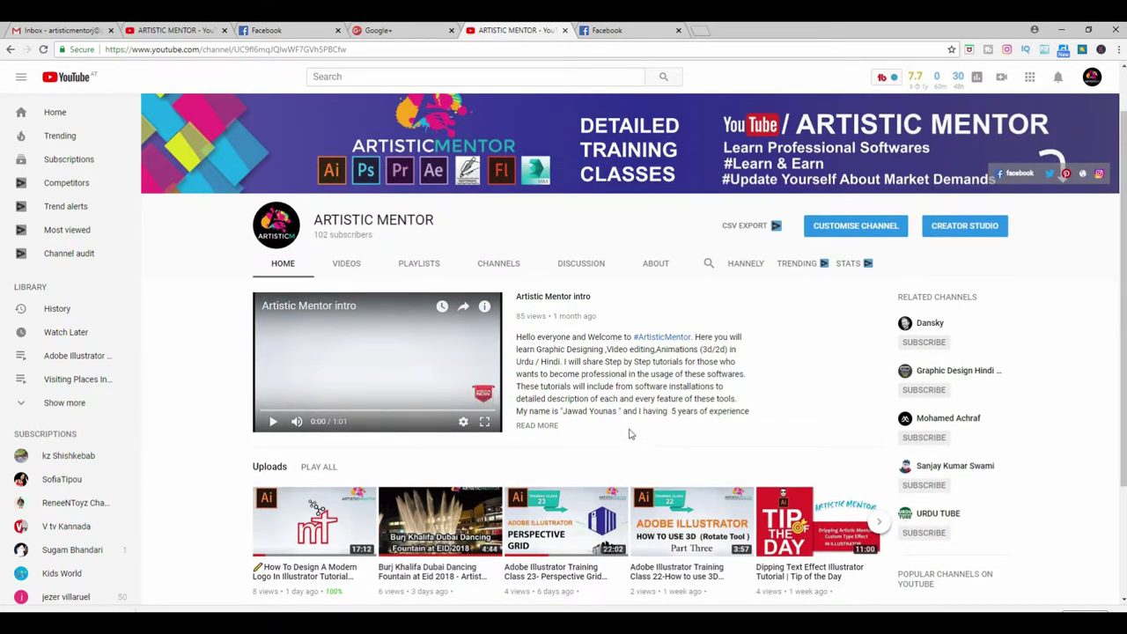
scroll(615, 438, up, 1)
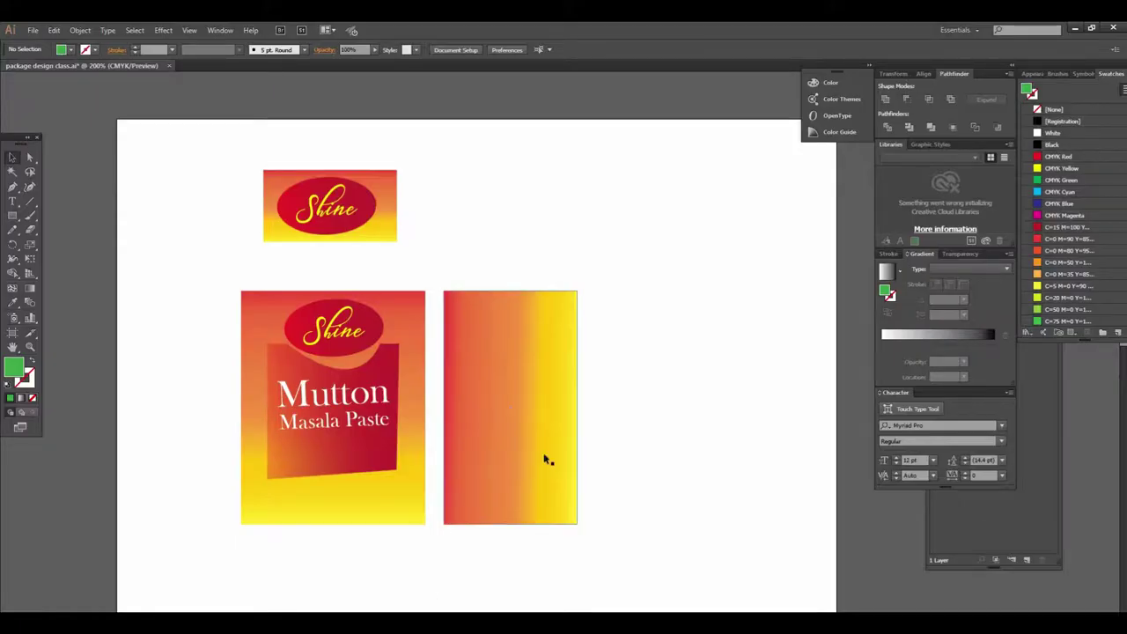
scroll(584, 335, down, 3)
key(ctrl+minus)
scroll(541, 267, down, 2)
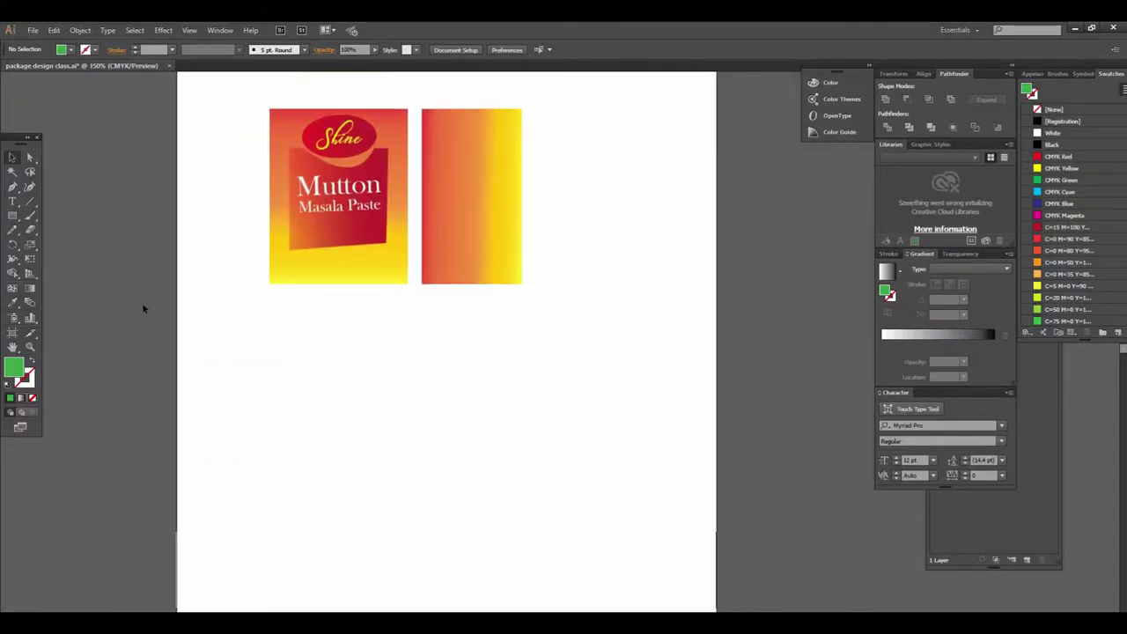
drag(293, 349, 356, 350)
scroll(448, 379, up, 2)
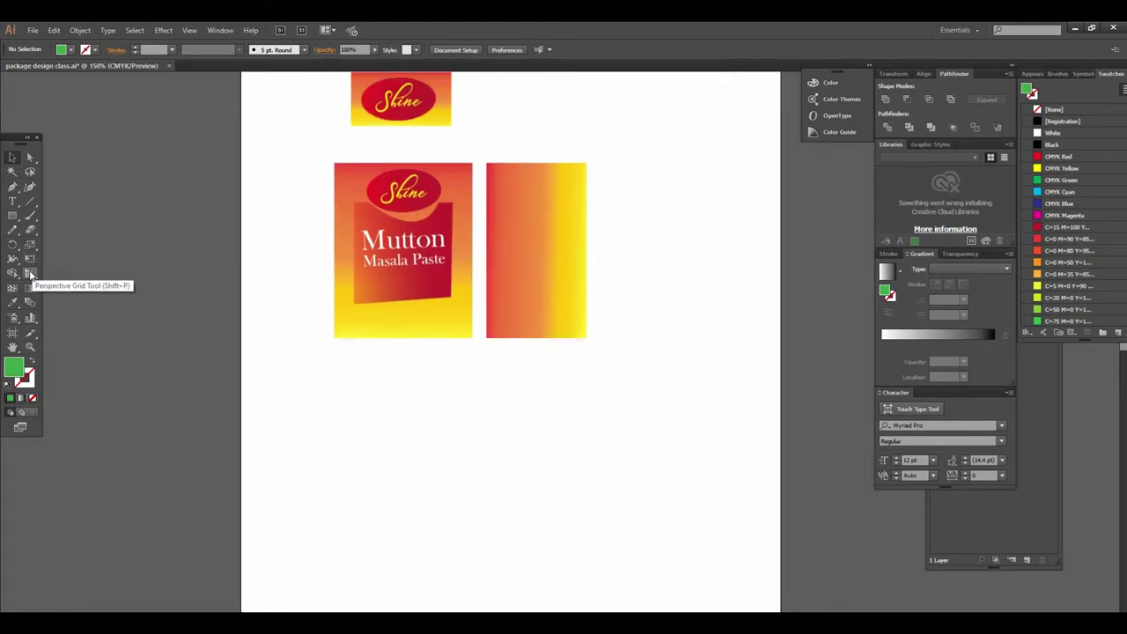
Show the two-point perspective grid and detach the perspective tools flyout.
click(31, 275)
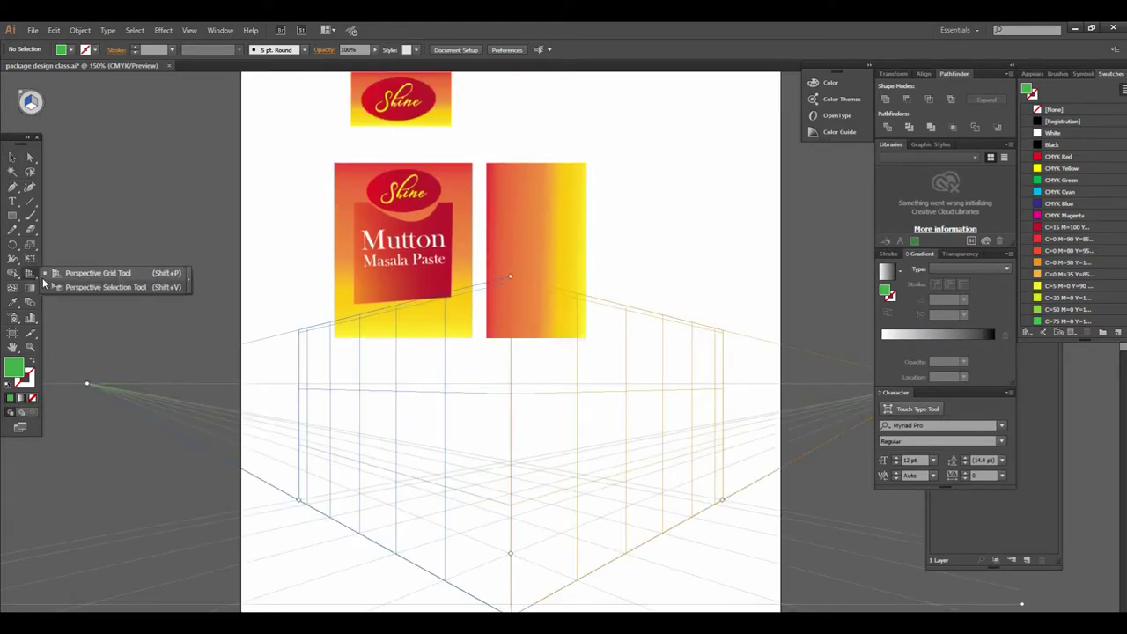
click(190, 281)
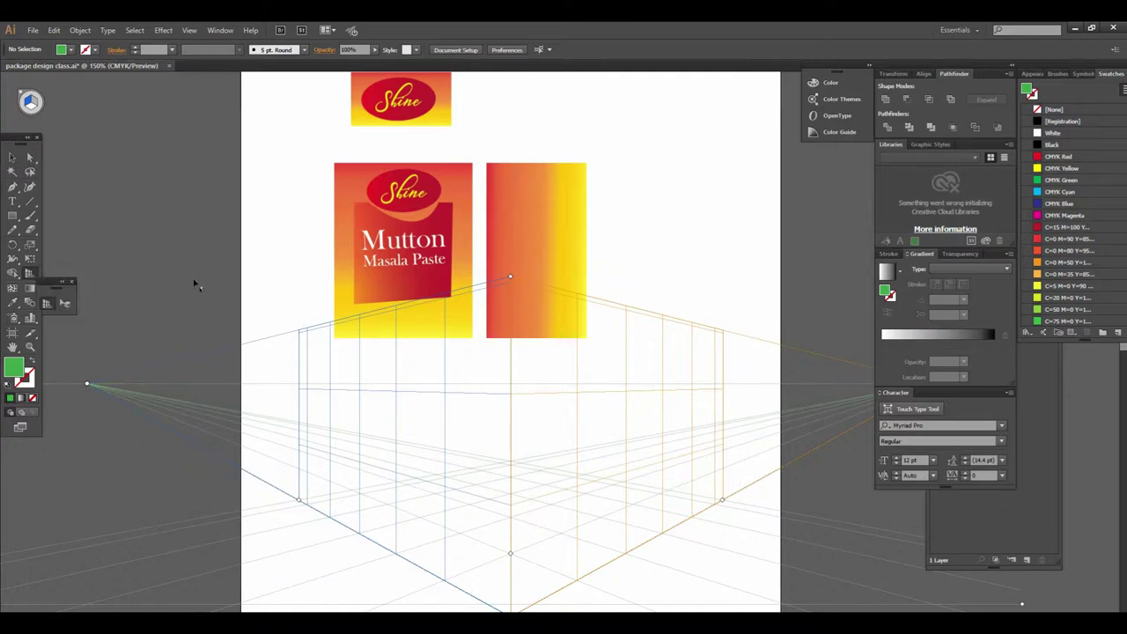
click(9, 154)
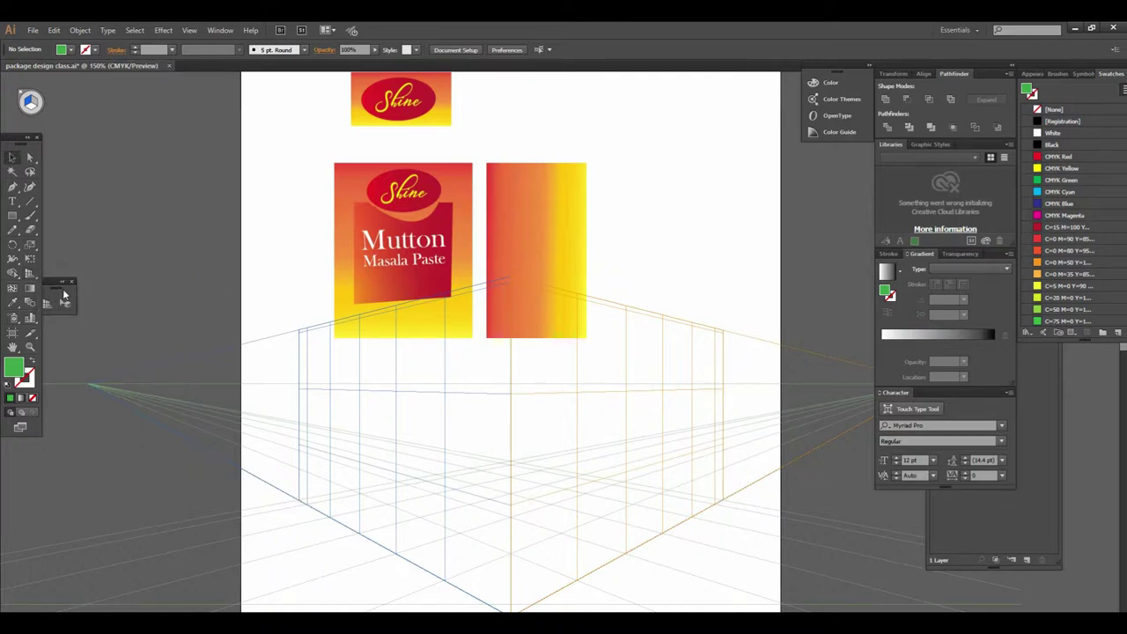
drag(55, 282, 92, 165)
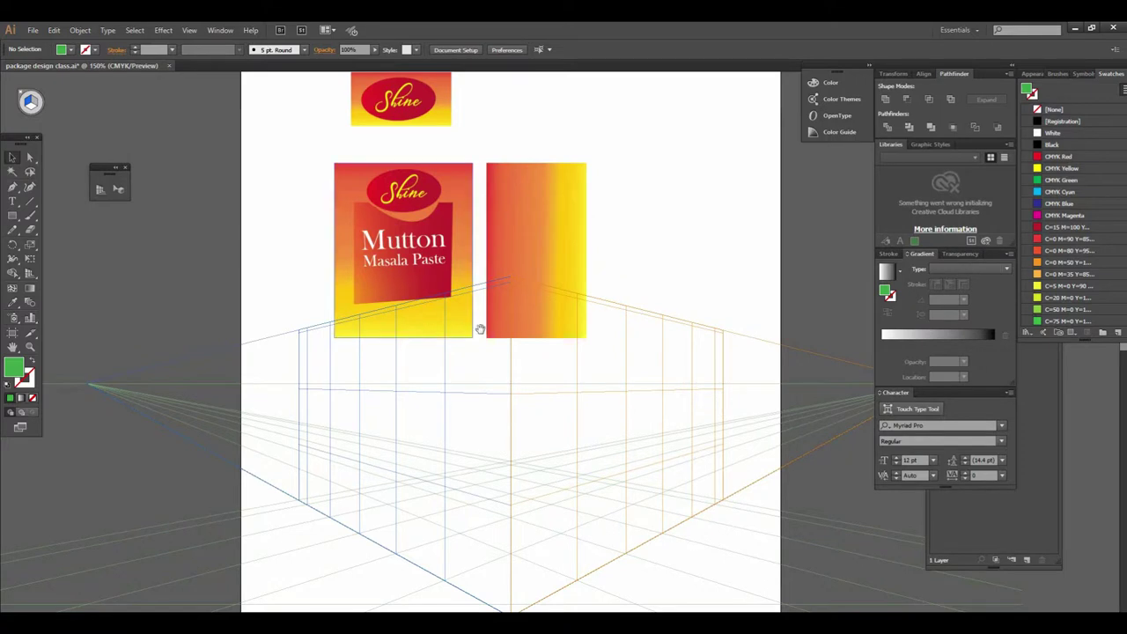
alt+click(518, 355)
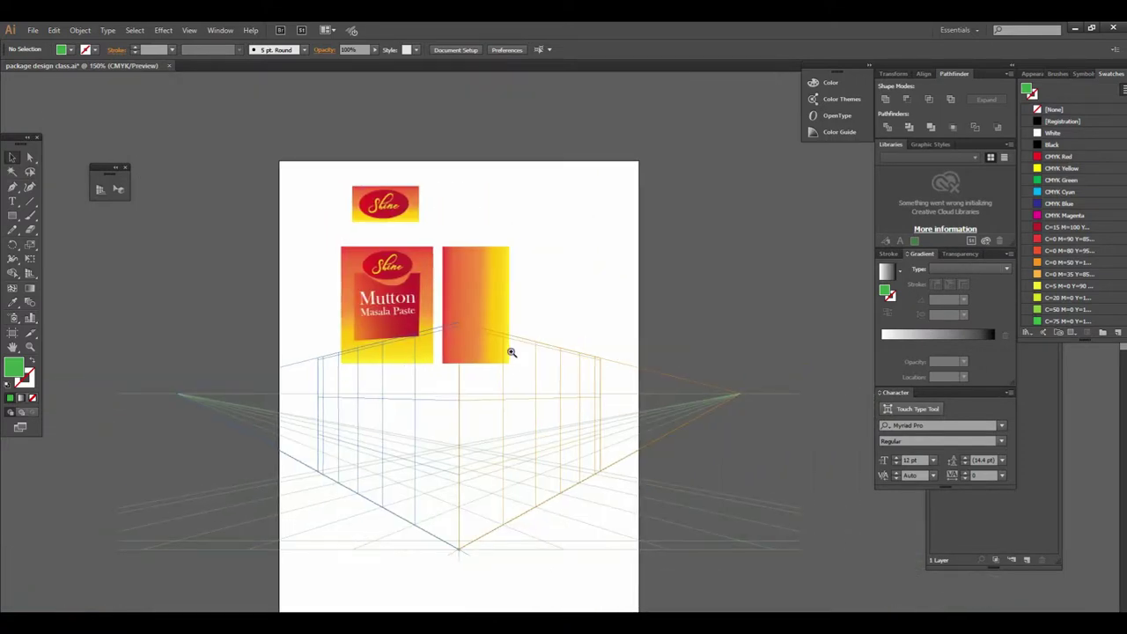
click(510, 349)
key(shift+v)
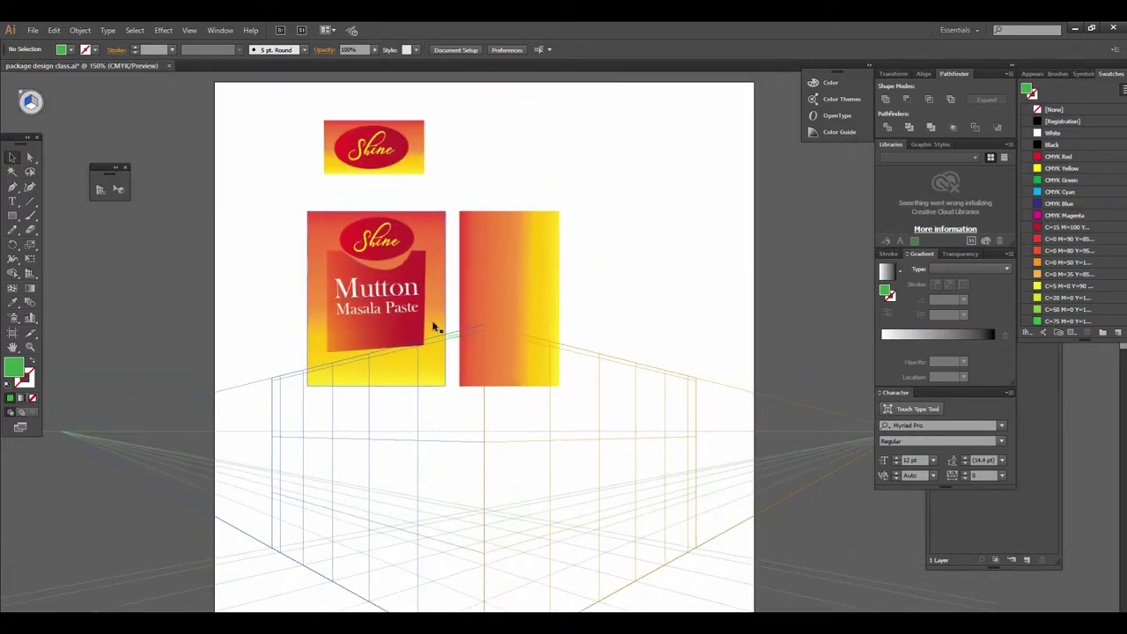
Briefly select the Mutton Masala Paste text, deselect it, and scroll the artboard.
click(387, 240)
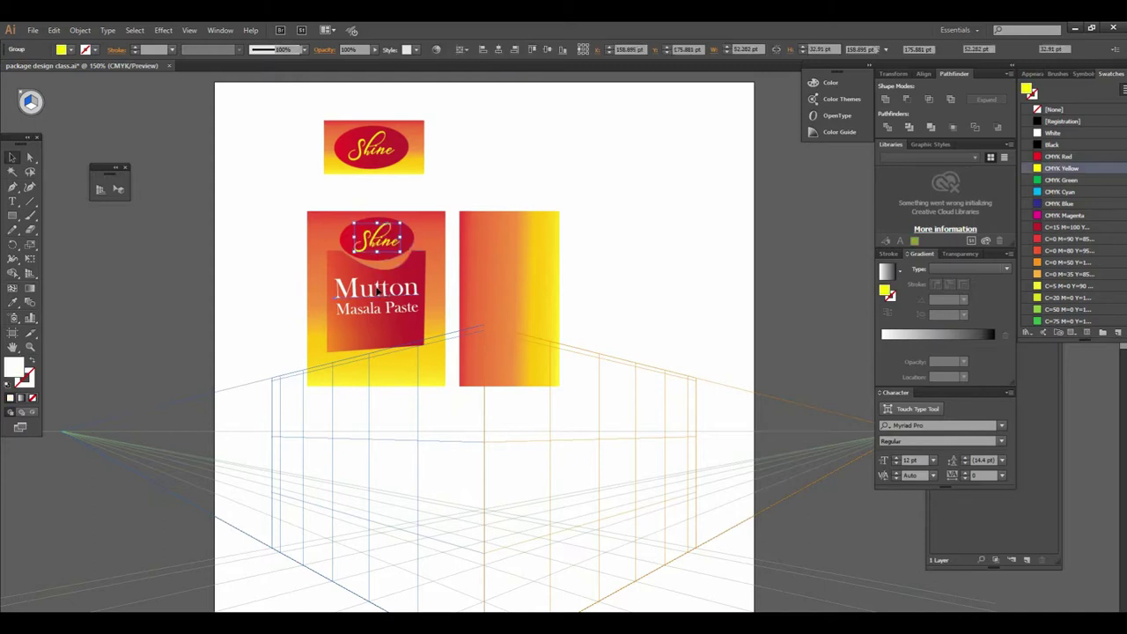
click(374, 291)
click(265, 229)
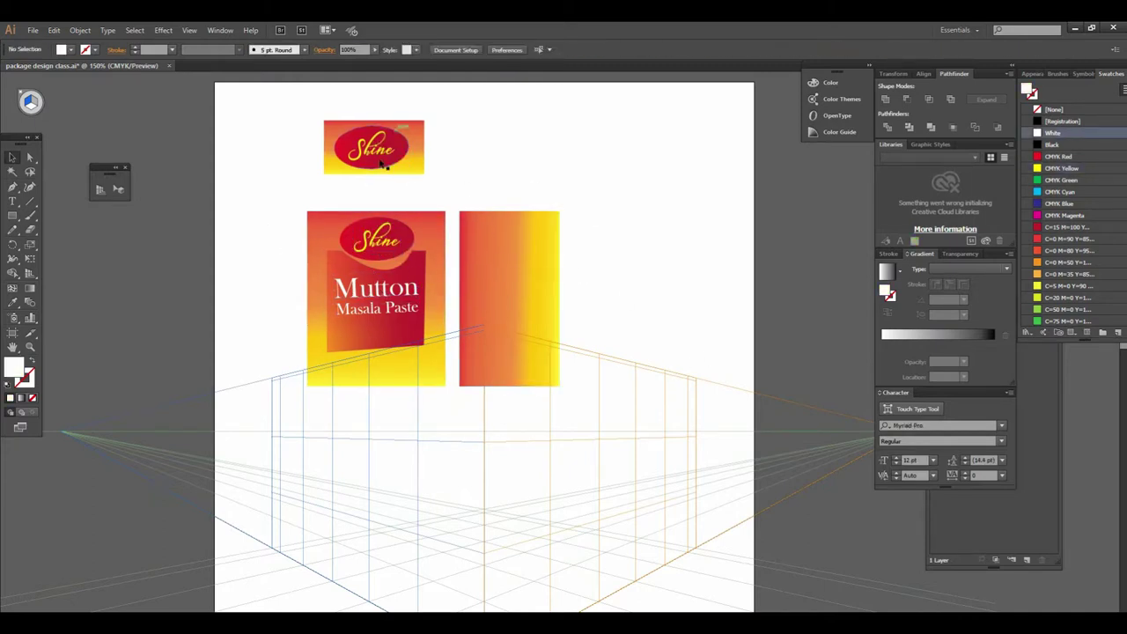
scroll(467, 269, down, 1)
scroll(489, 317, up, 1)
scroll(543, 450, down, 1)
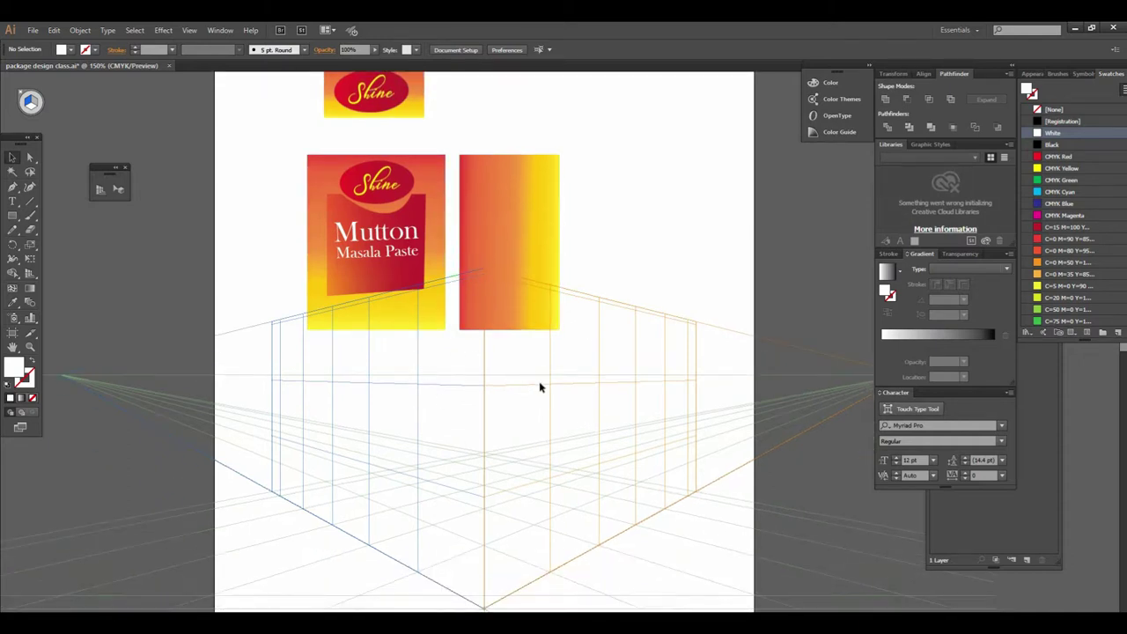
scroll(538, 389, down, 1)
scroll(535, 395, down, 1)
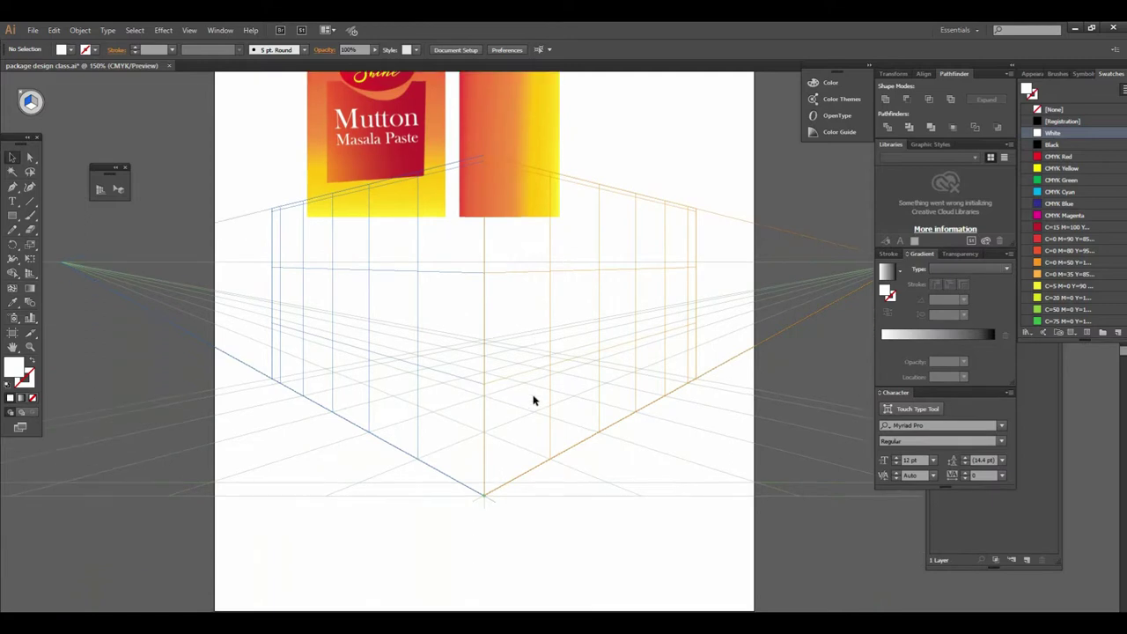
Adjust the perspective grid's cell size and shade its ground plane pale green.
click(101, 191)
scroll(466, 299, up, 1)
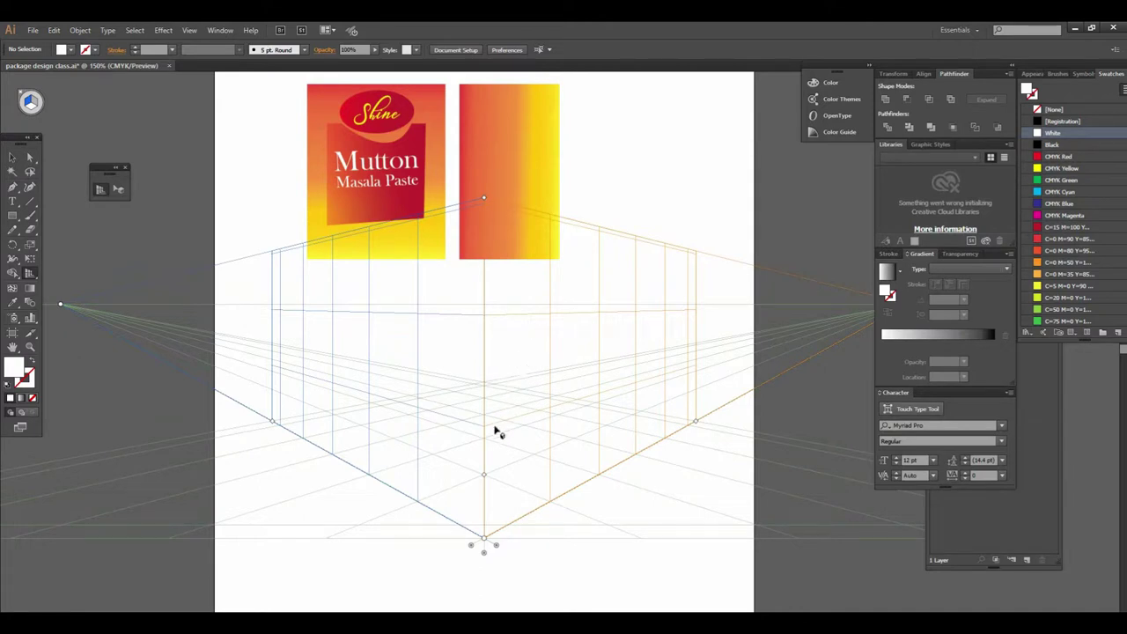
drag(485, 482, 485, 493)
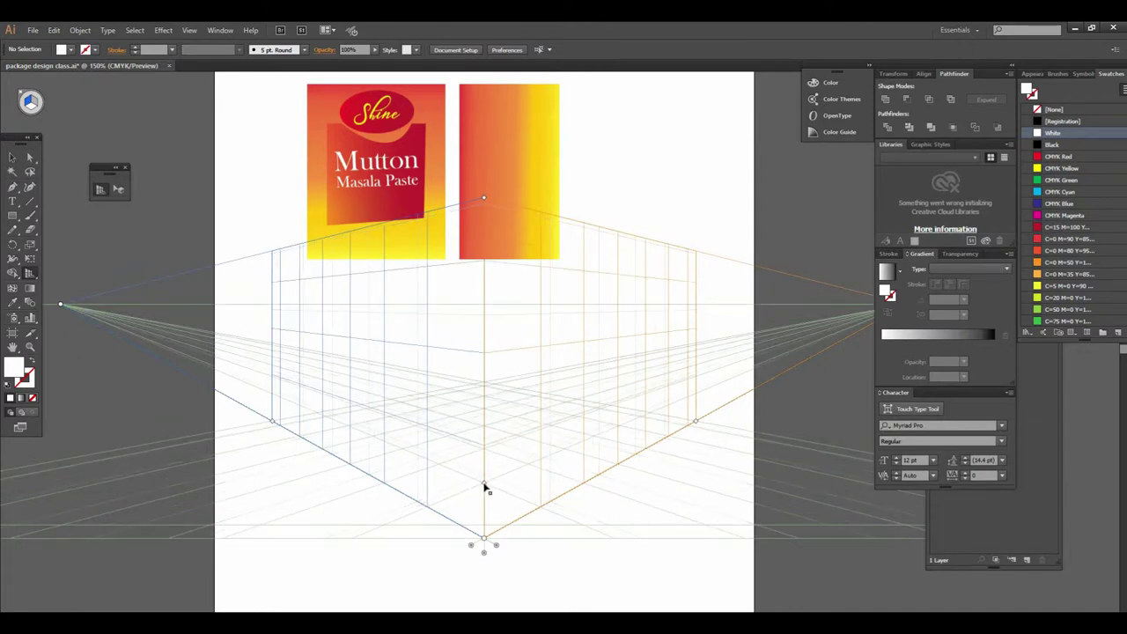
drag(485, 493, 483, 492)
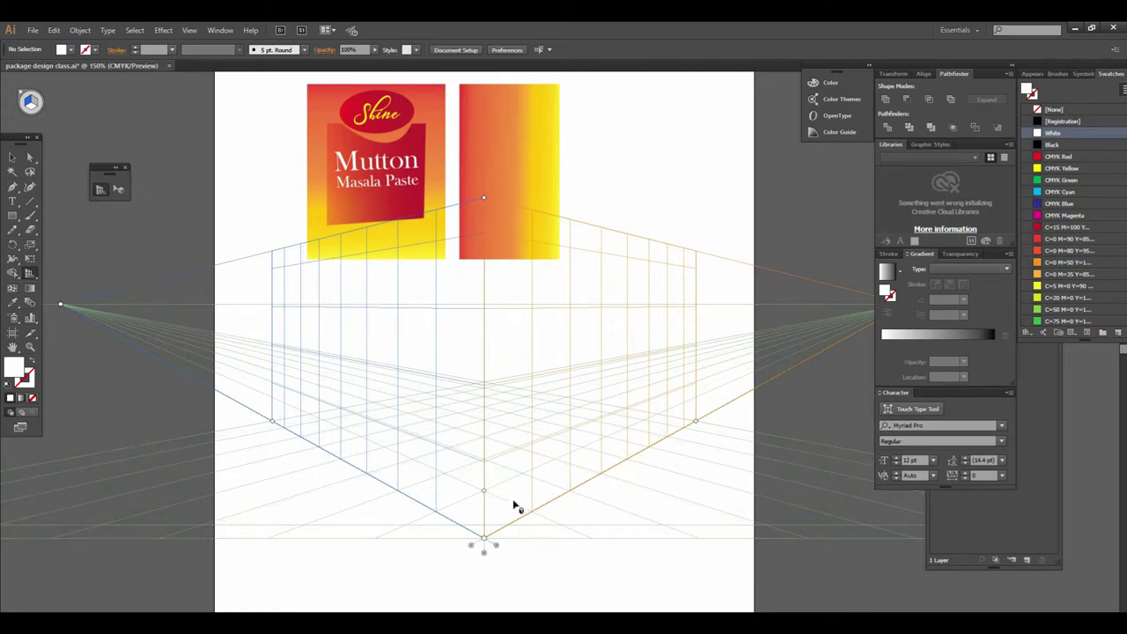
key(alt)
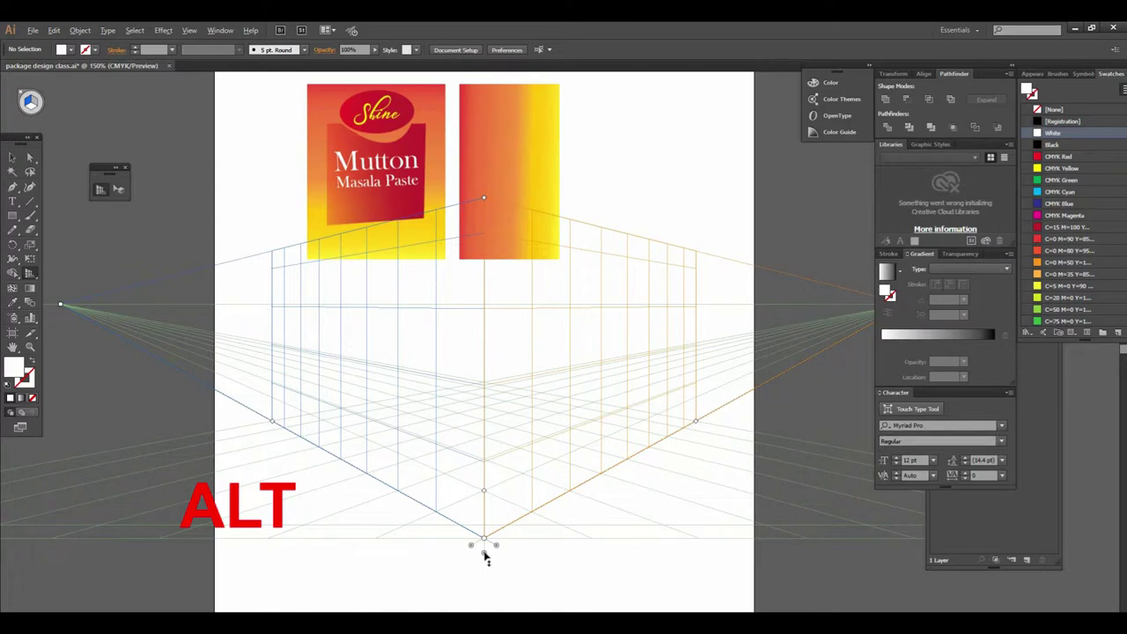
drag(485, 557, 509, 543)
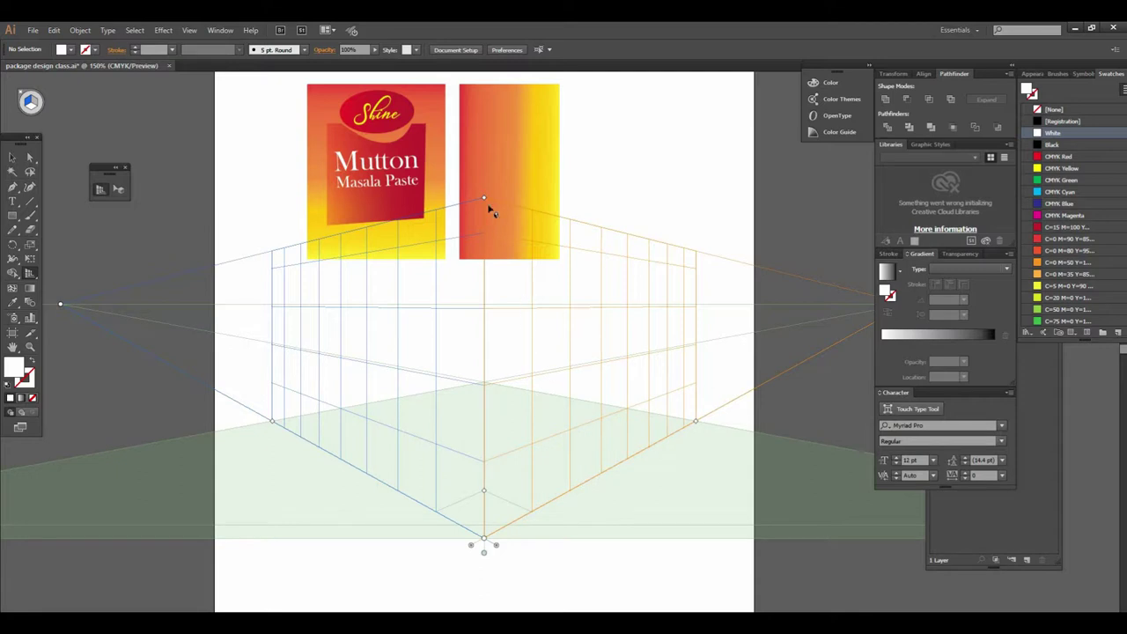
Lower the grid's vertical extent to end just below the horizon.
drag(484, 201, 482, 308)
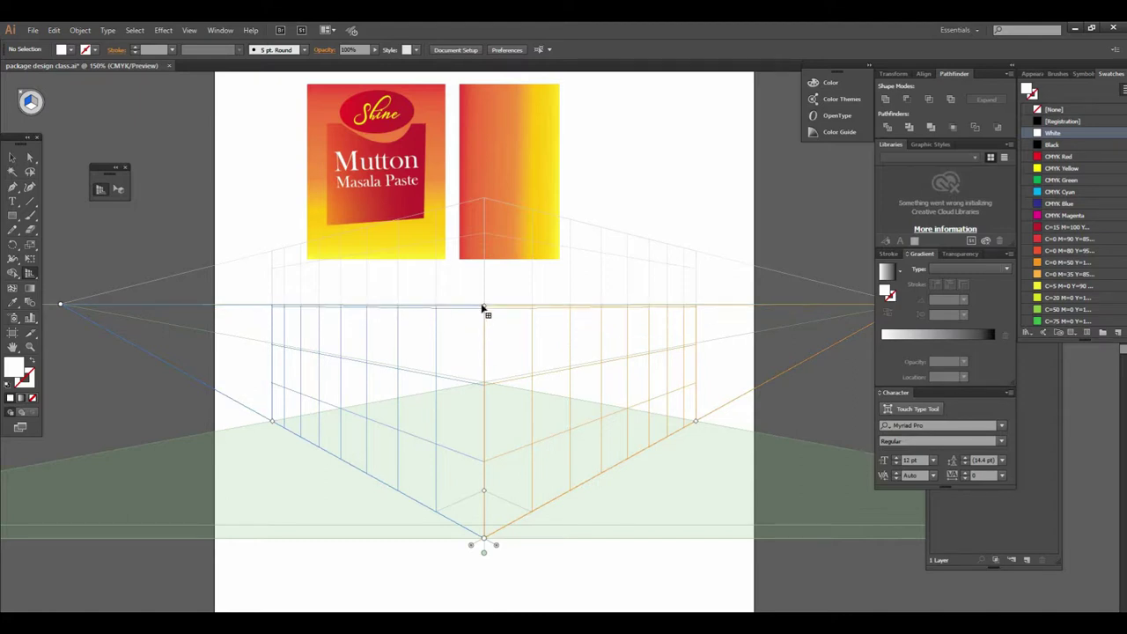
drag(482, 308, 490, 398)
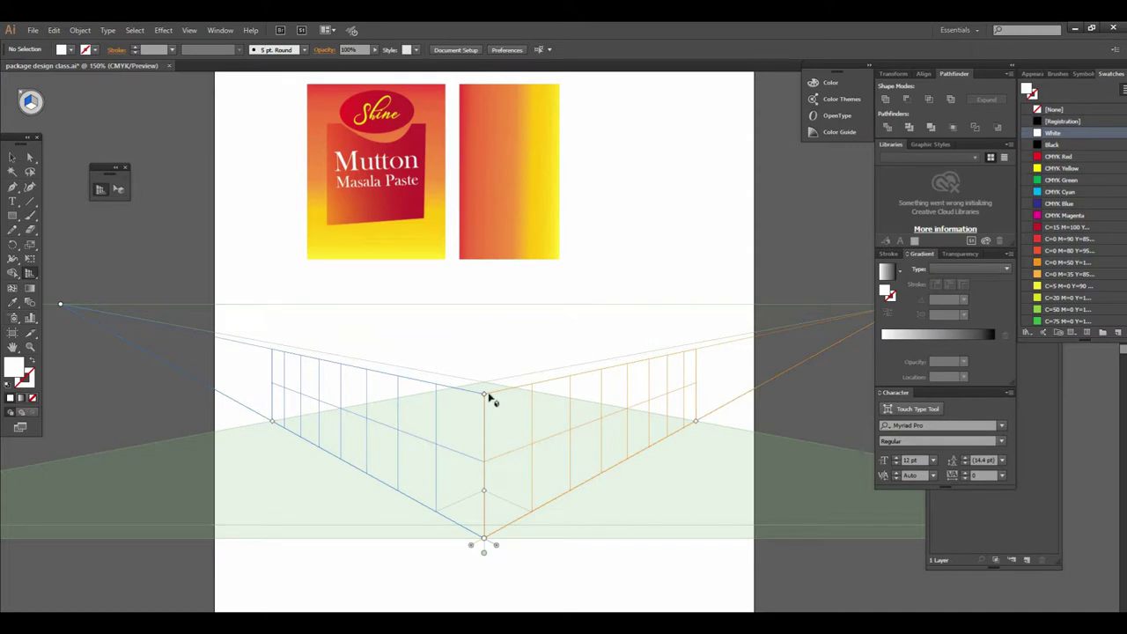
drag(486, 393, 486, 355)
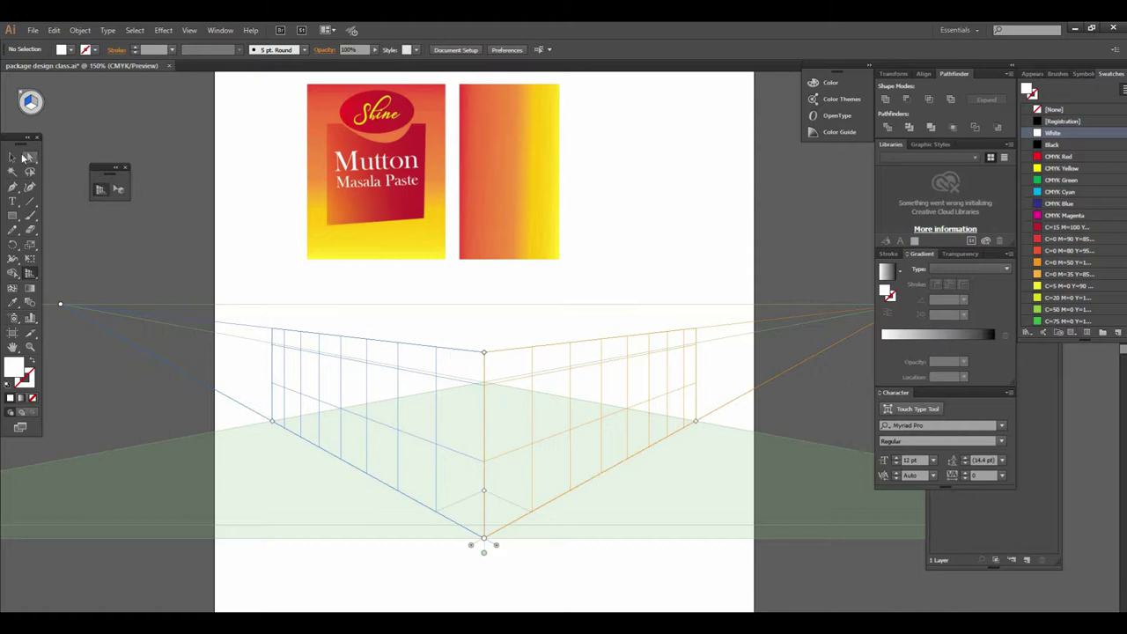
click(12, 157)
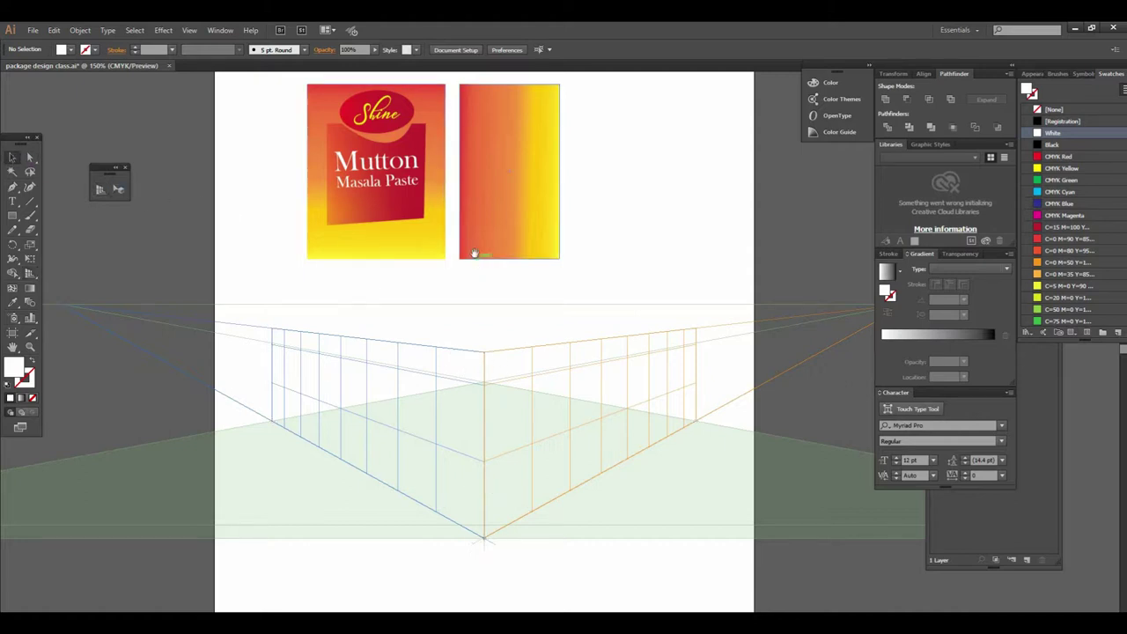
scroll(474, 254, up, 3)
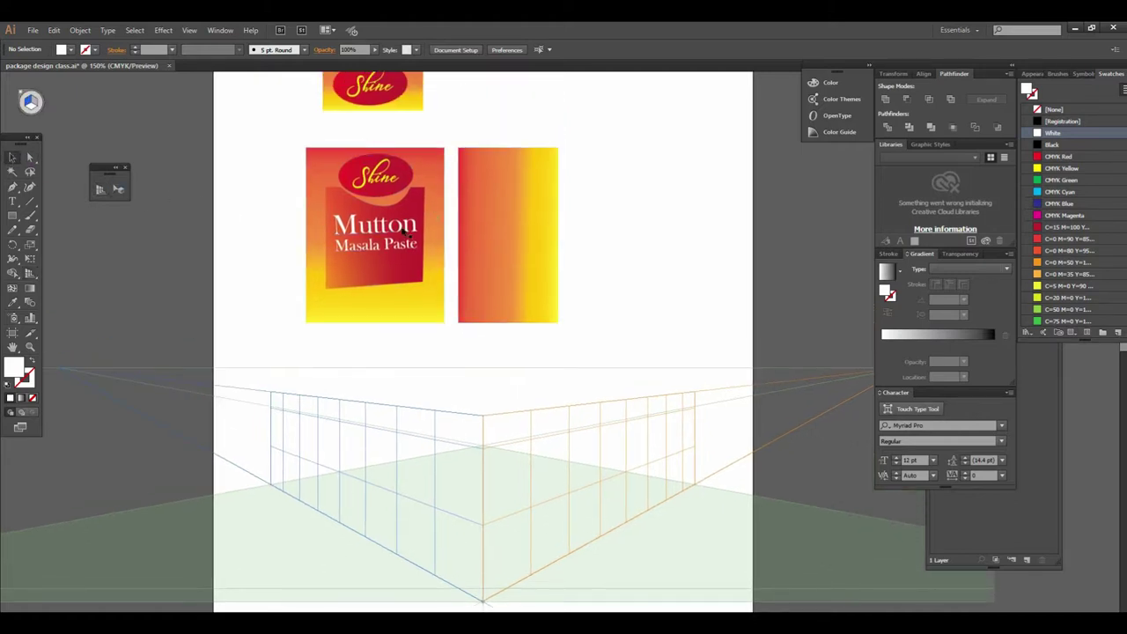
scroll(511, 413, up, 1)
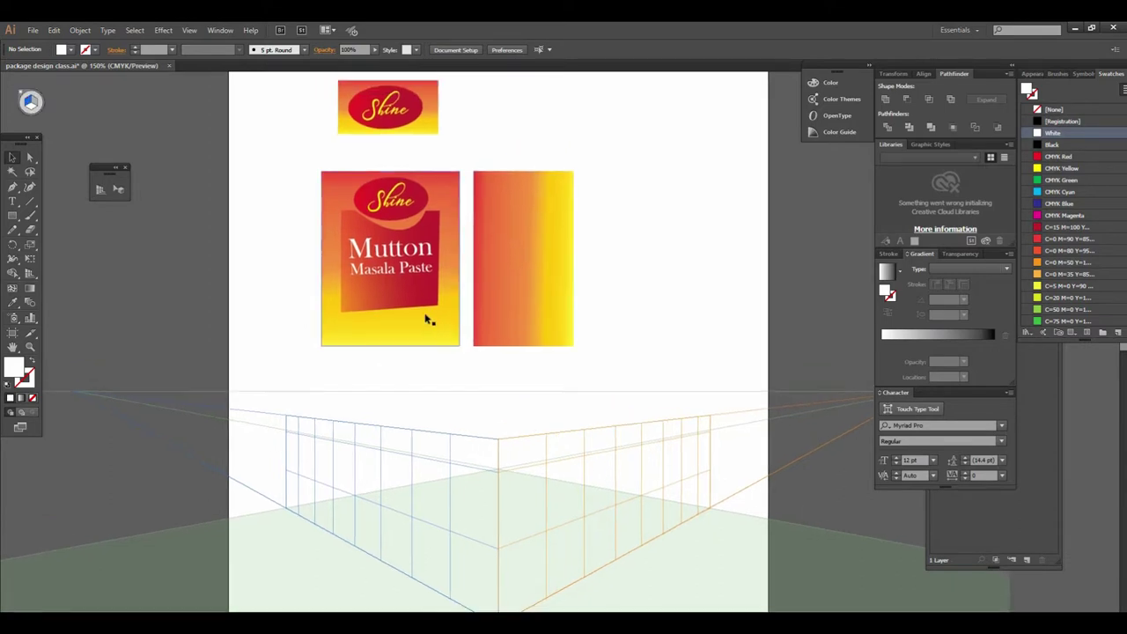
Group the front panel's logo, label and gradient background into one object.
drag(274, 154, 466, 350)
right_click(392, 274)
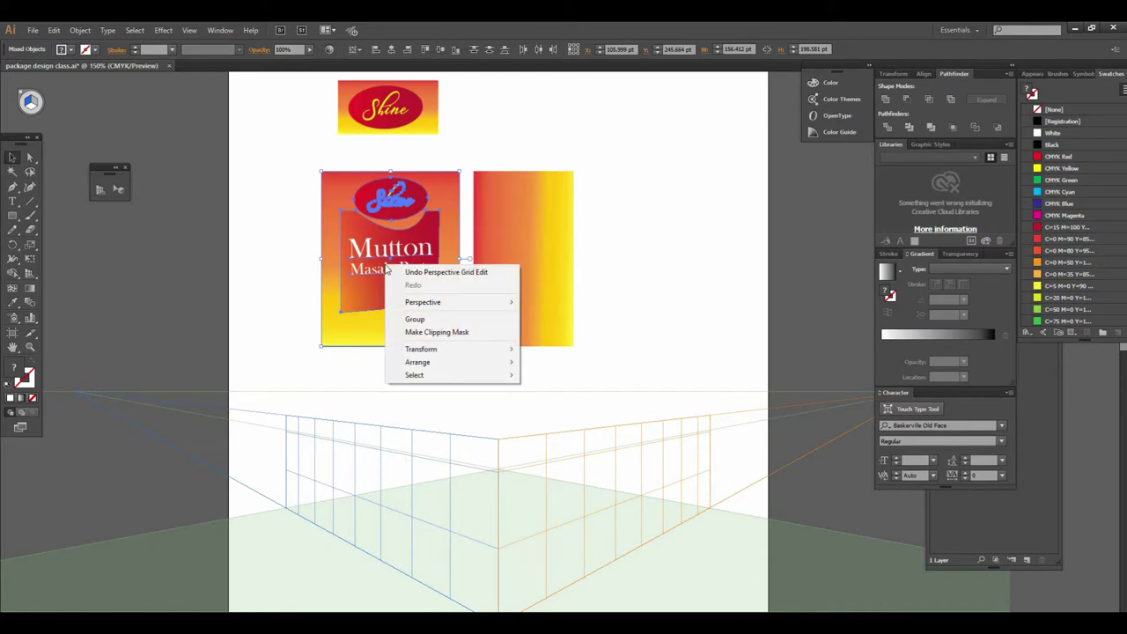
click(432, 321)
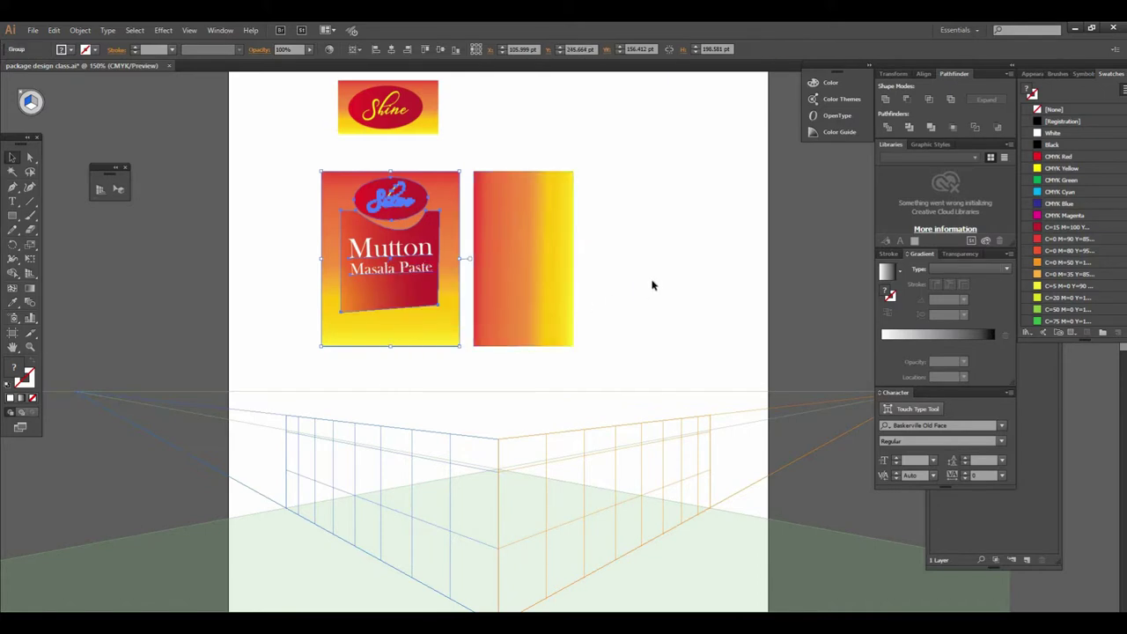
drag(653, 284, 581, 361)
Check the gradient side panel and the top Shine logo group by selecting each.
click(472, 274)
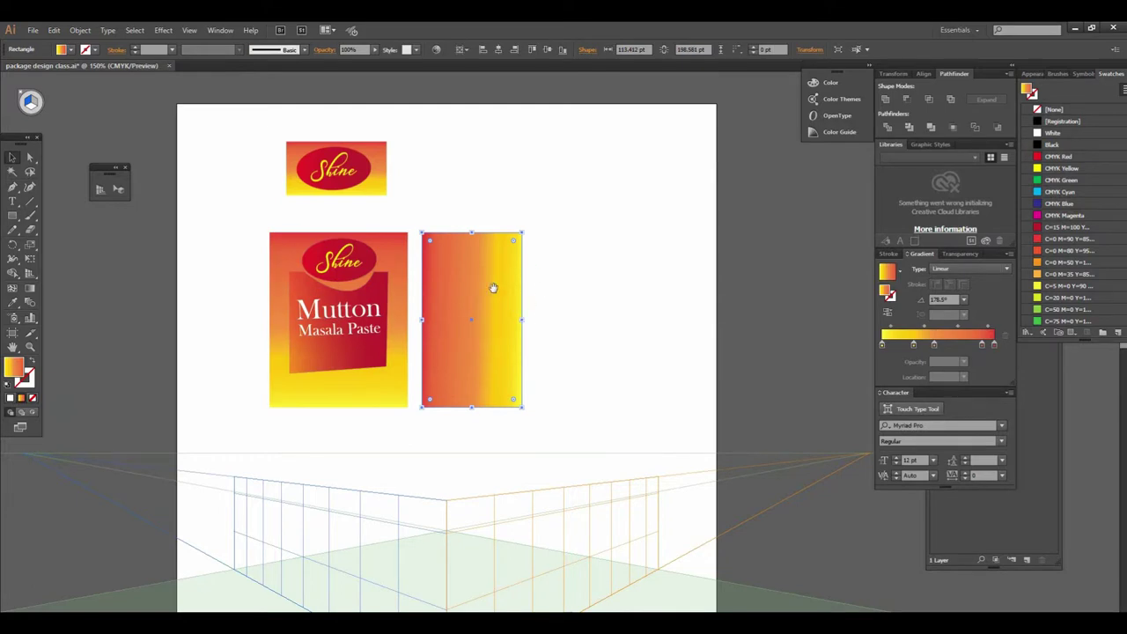
drag(494, 288, 496, 327)
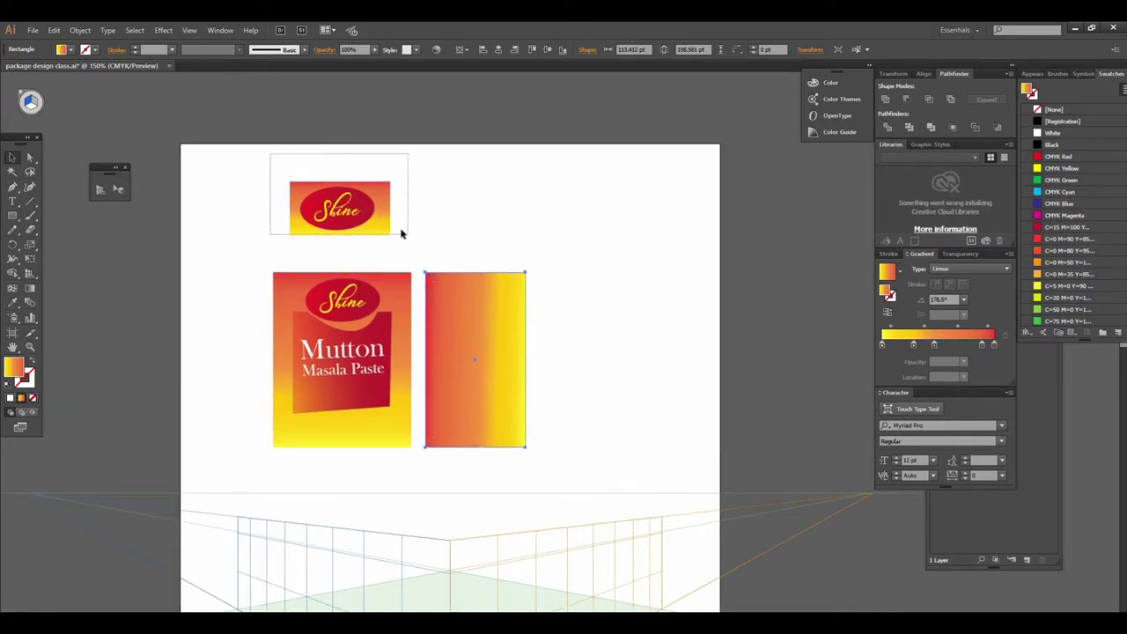
click(401, 233)
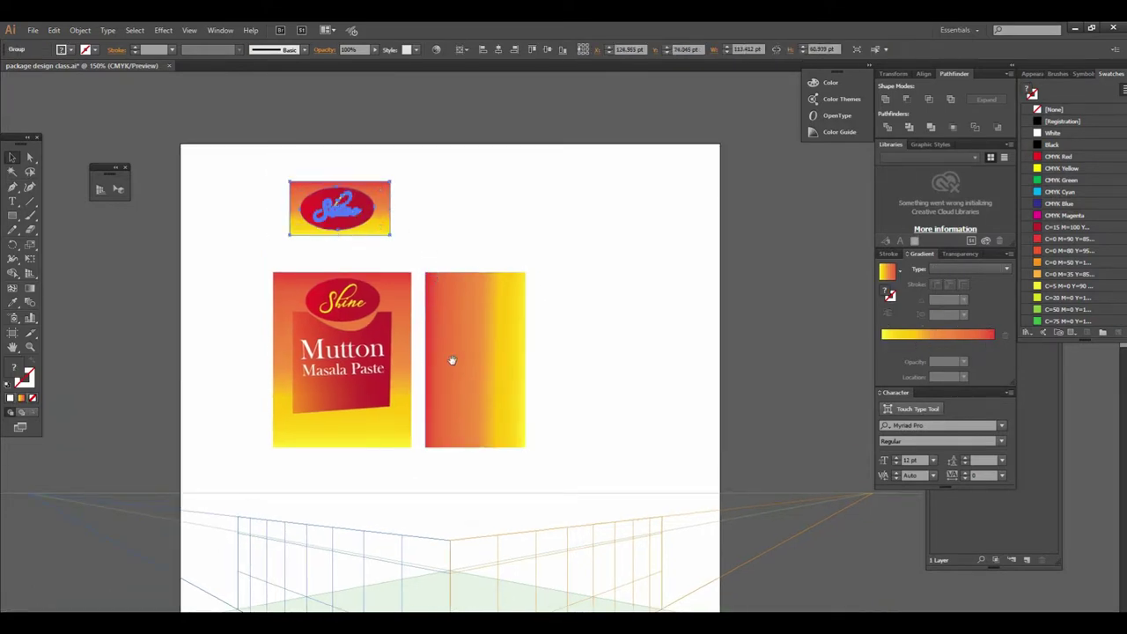
drag(454, 365, 461, 290)
alt+click(556, 335)
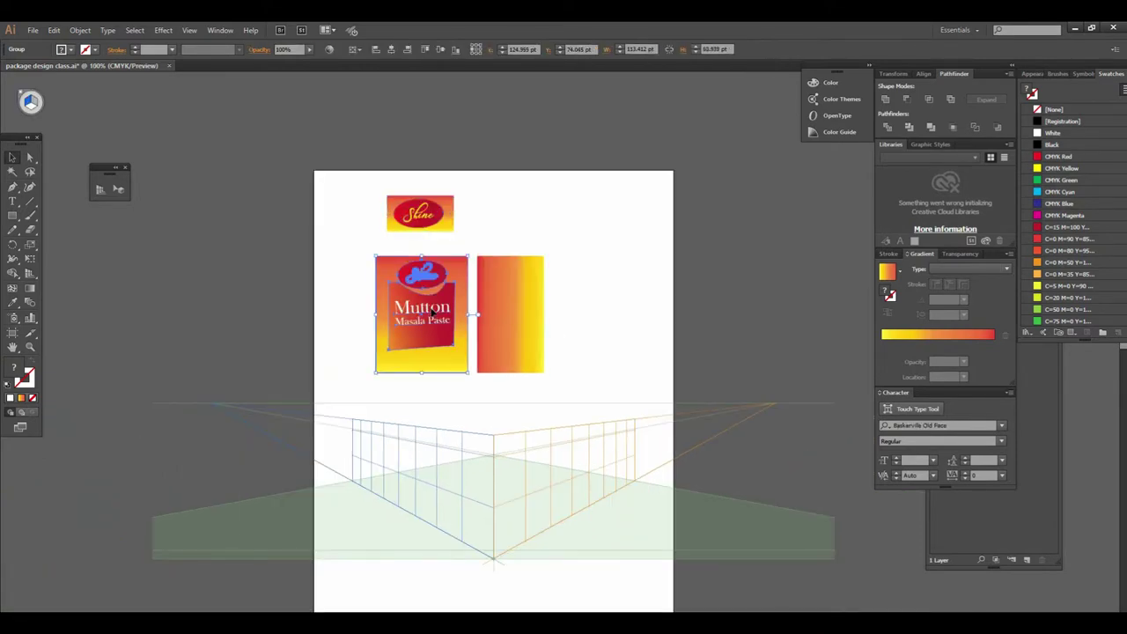
click(520, 303)
click(435, 224)
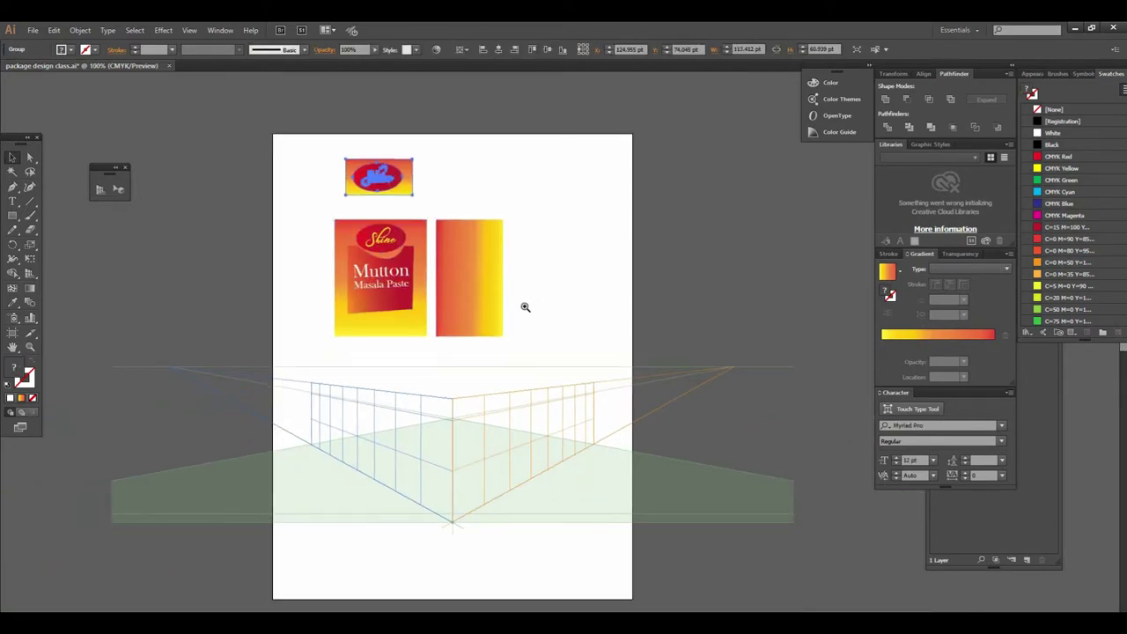
Zoom out to the whole page and marquee-select the logo, front and side panels.
click(526, 307)
alt+click(546, 437)
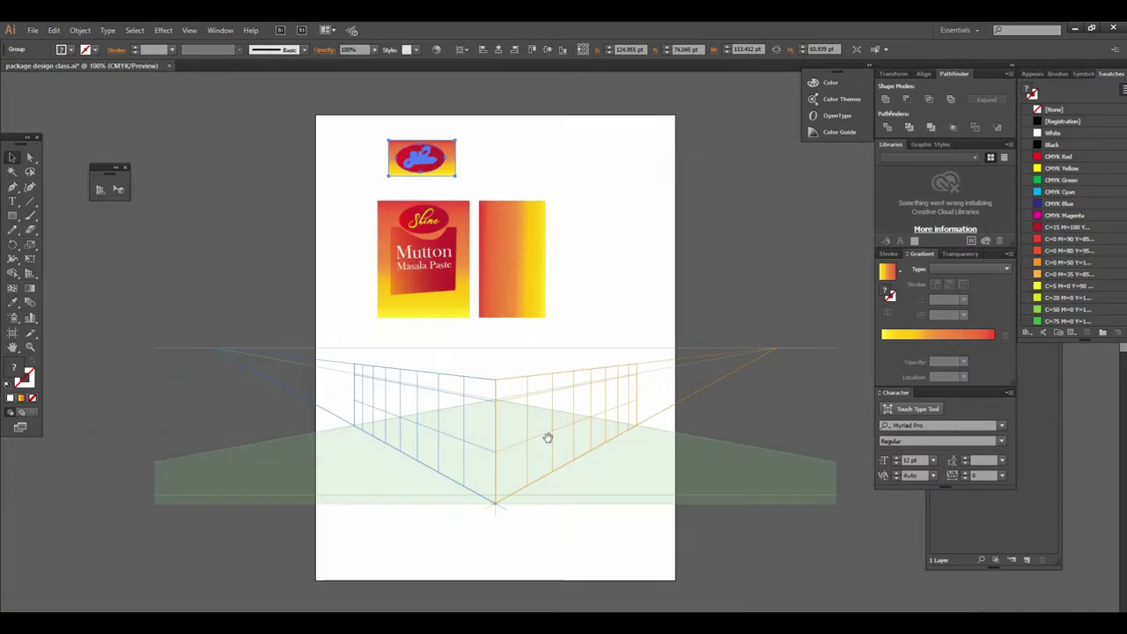
drag(531, 382, 470, 420)
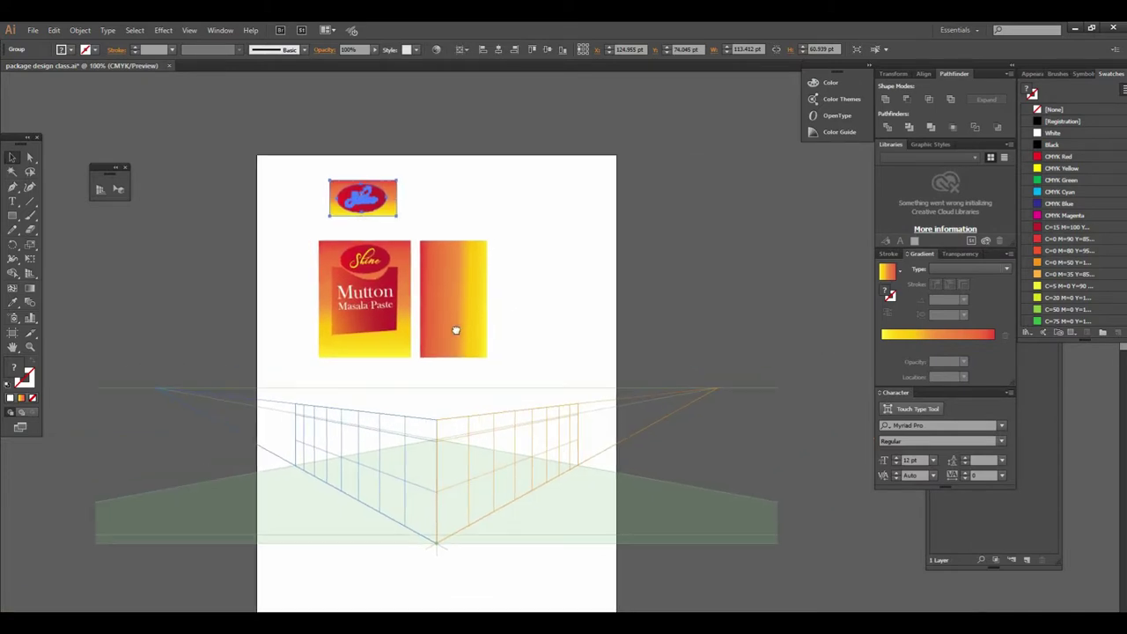
drag(456, 327, 460, 326)
key(ctrl+minus)
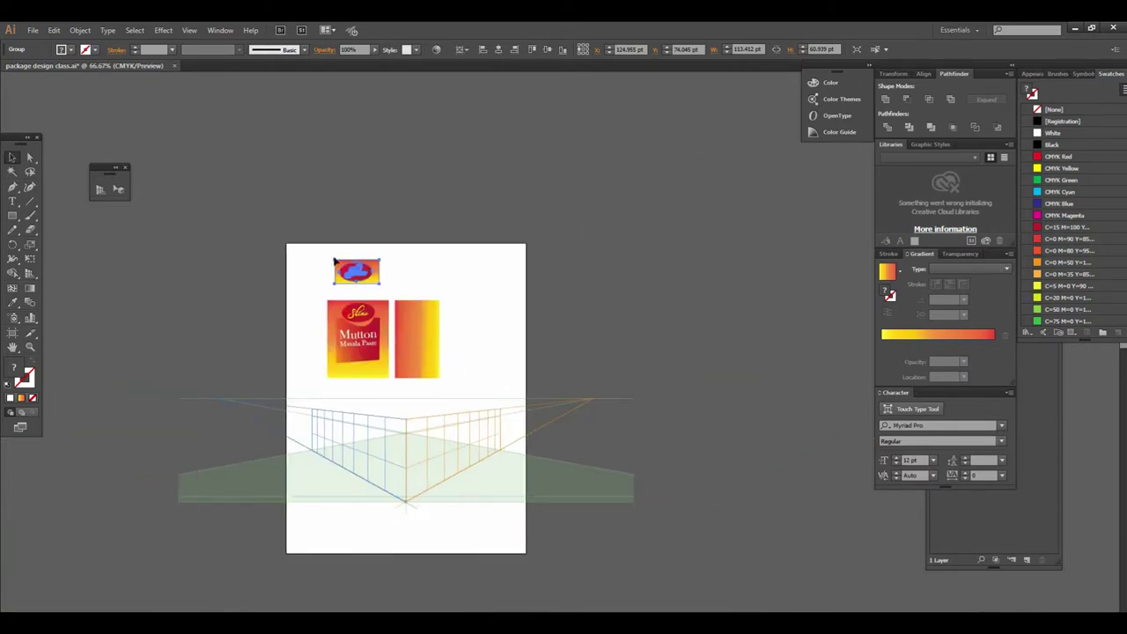
drag(292, 243, 489, 377)
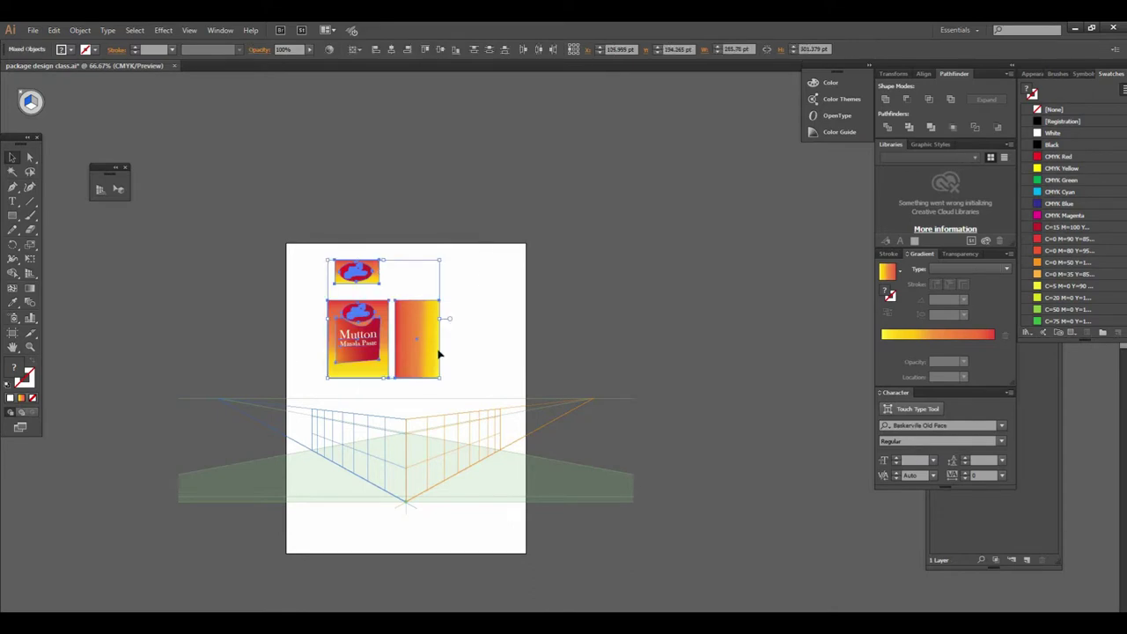
Duplicate the logo, front and side panels to the right of the artboard.
drag(431, 355, 668, 297)
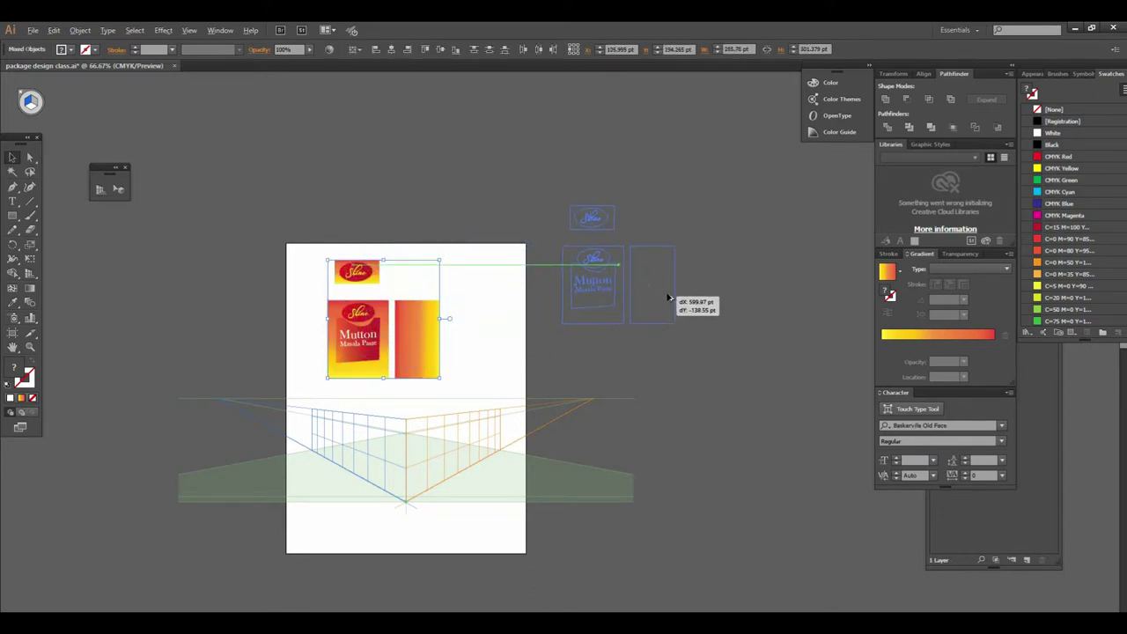
drag(668, 298, 675, 298)
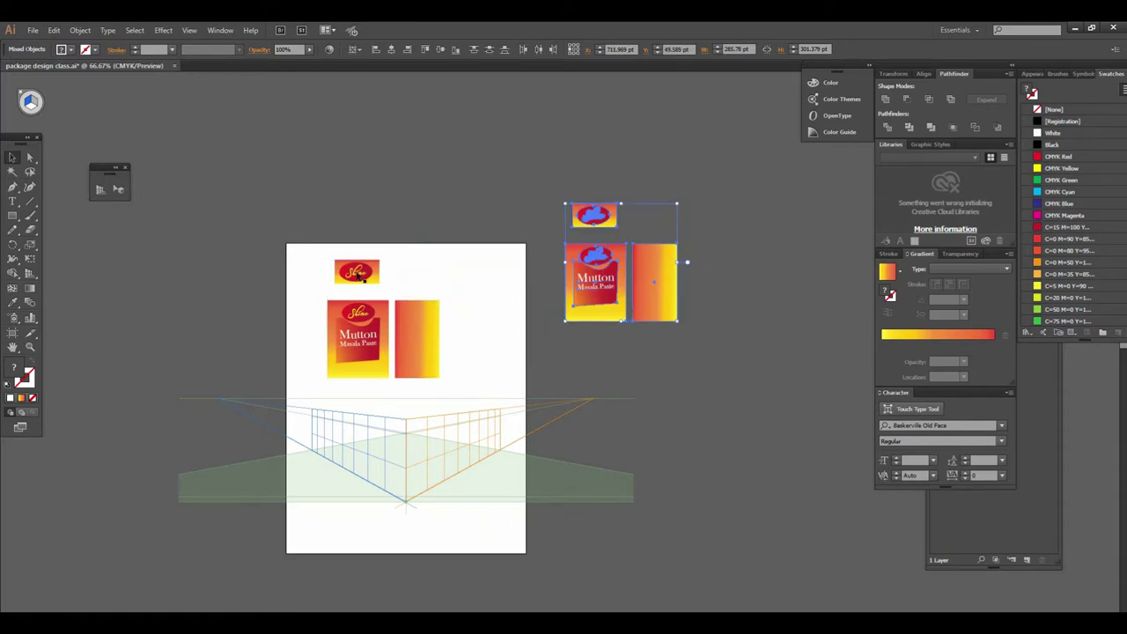
drag(287, 246, 442, 380)
right_click(394, 319)
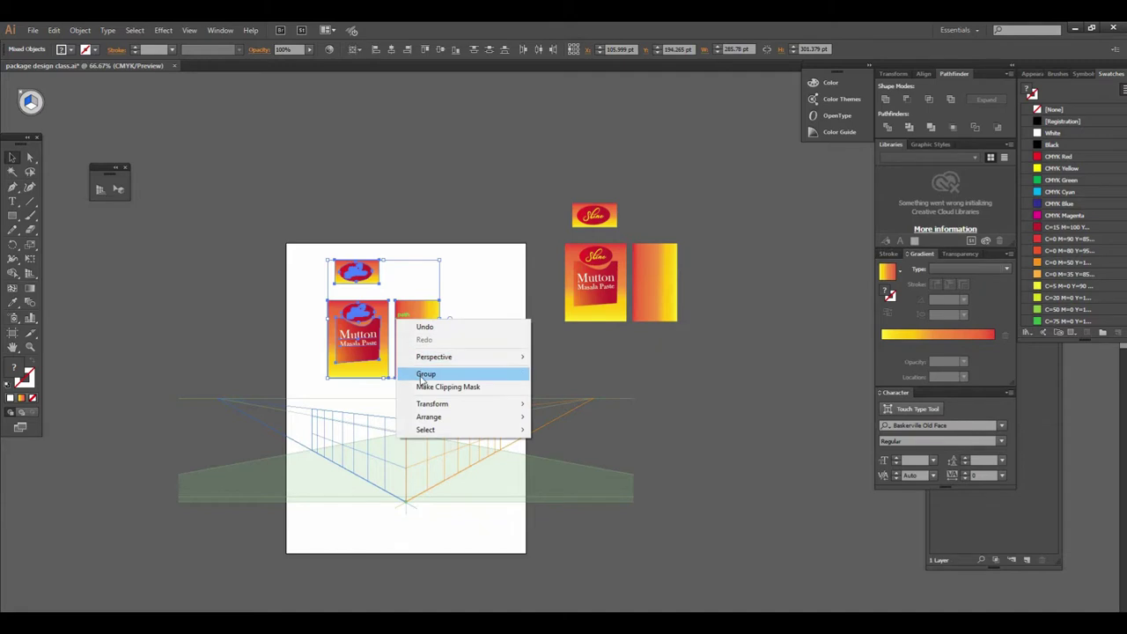
click(309, 229)
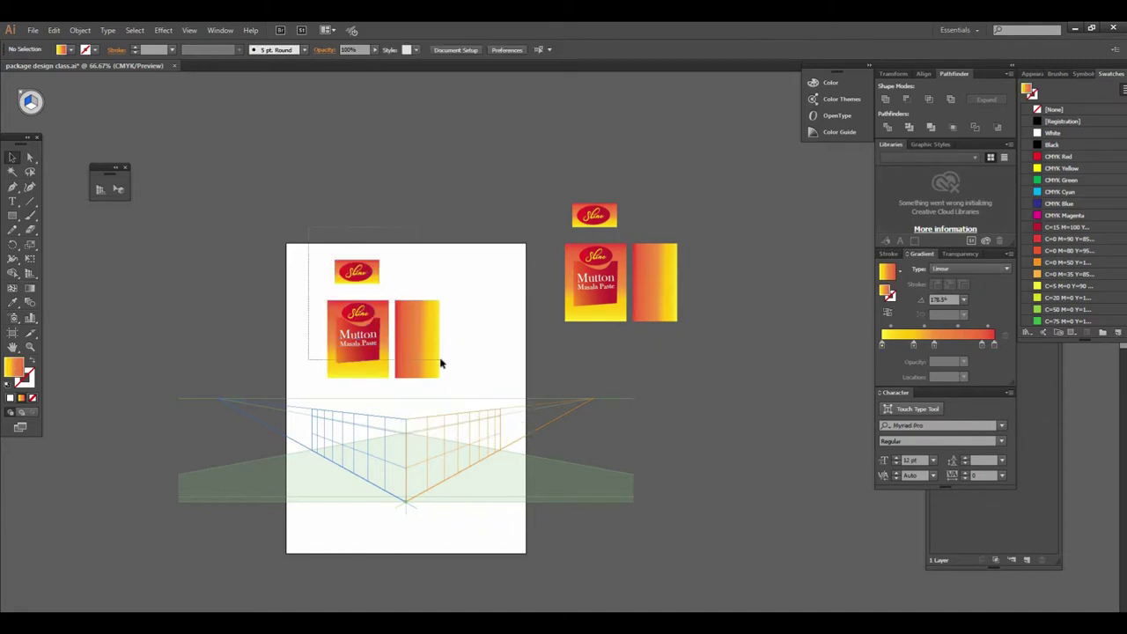
Deselect the original artwork and zoom and pan to frame both sets.
drag(439, 362, 442, 365)
click(721, 392)
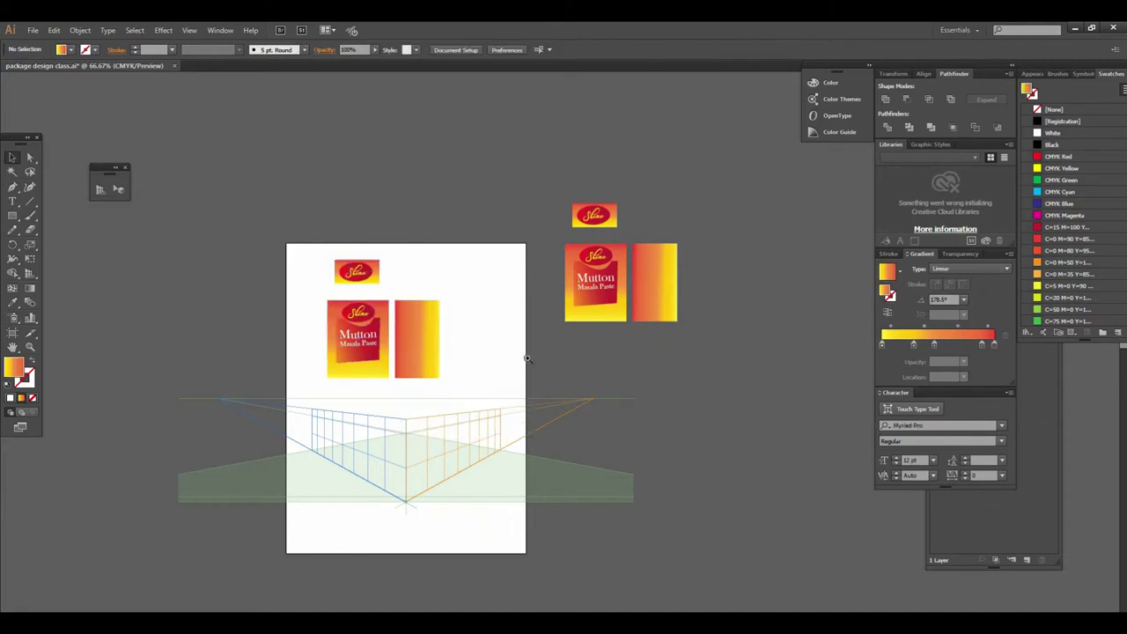
key(ctrl+equal)
drag(523, 360, 515, 253)
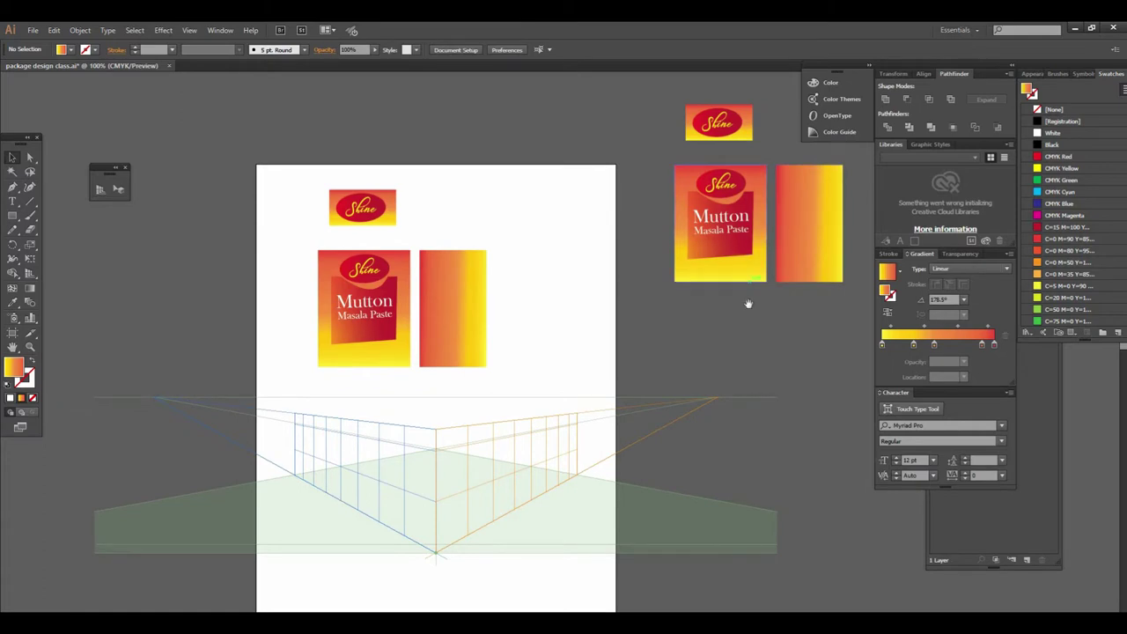
drag(749, 299, 652, 307)
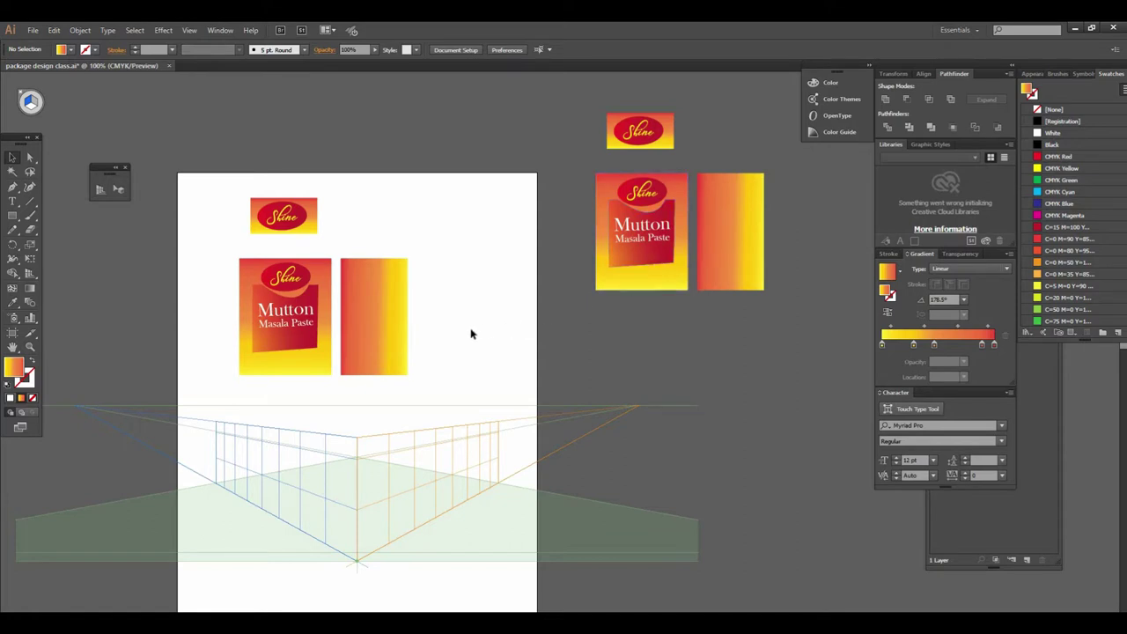
key(ctrl+plus)
Place the Mutton Masala Paste label on the left grid plane, corner snapped to the centre line.
drag(536, 272, 565, 246)
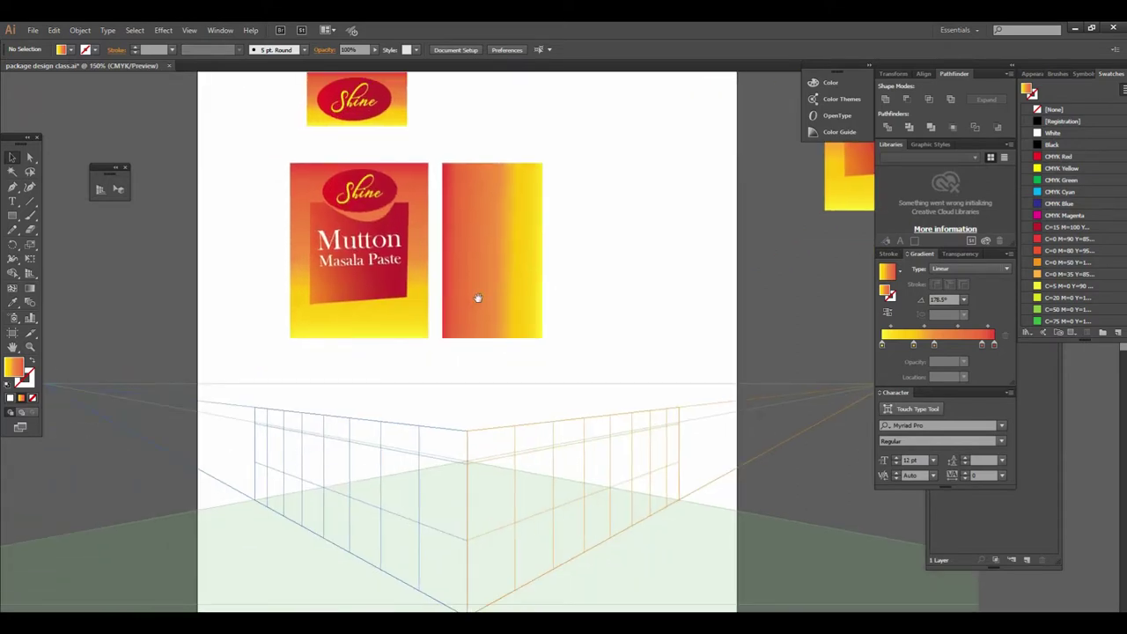
mouse_move(229, 159)
mouse_down()
mouse_move(394, 328)
mouse_move(351, 239)
mouse_up()
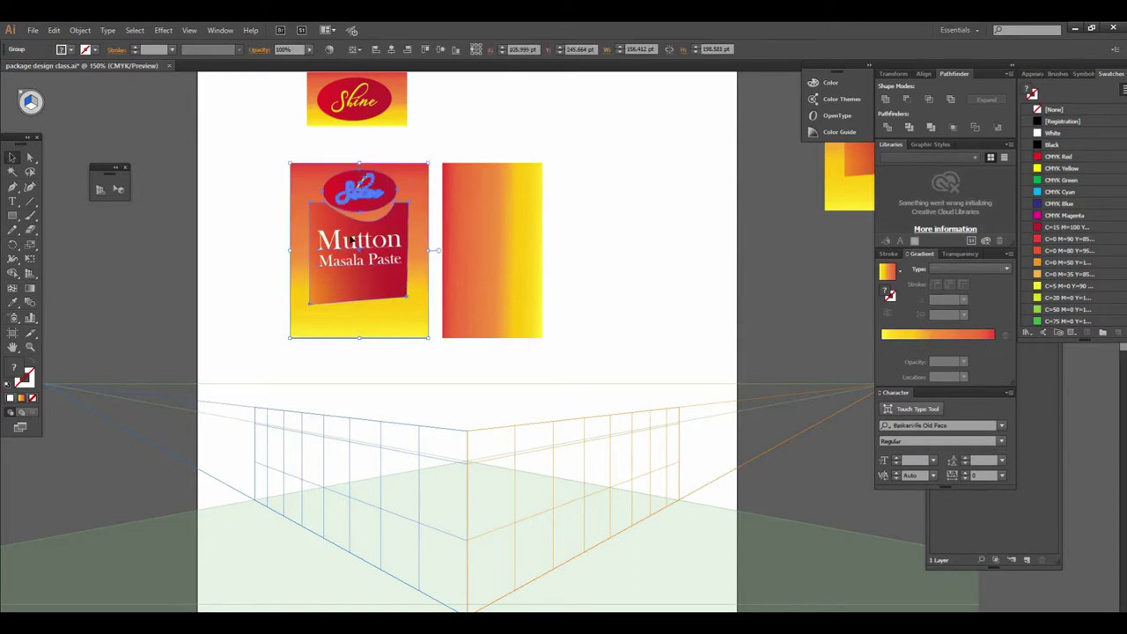
scroll(406, 418, down, 2)
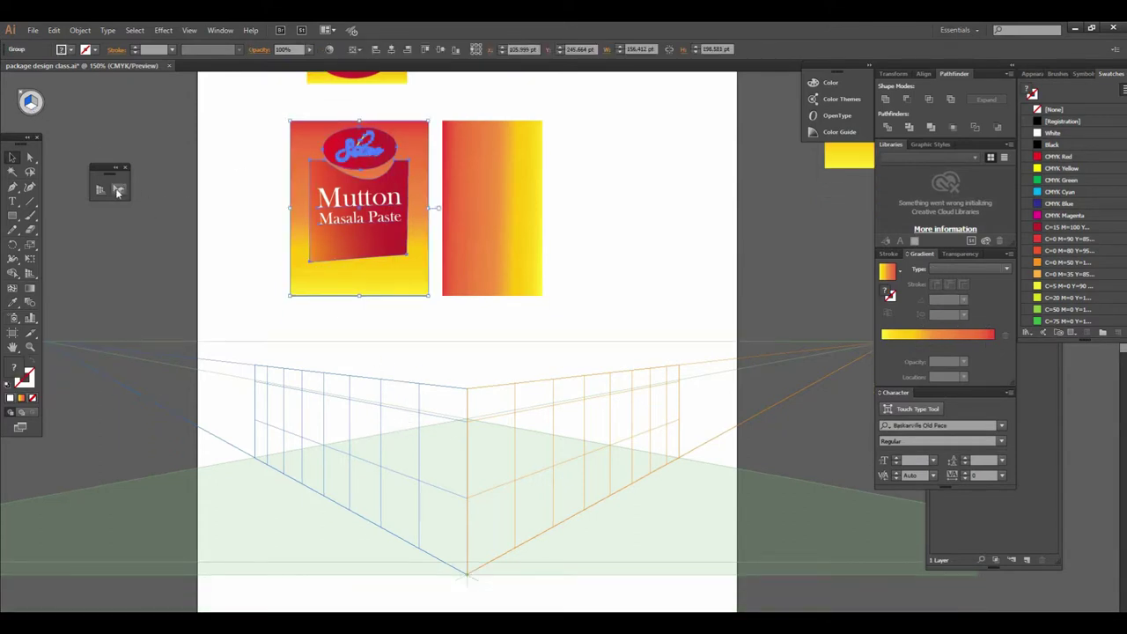
click(117, 192)
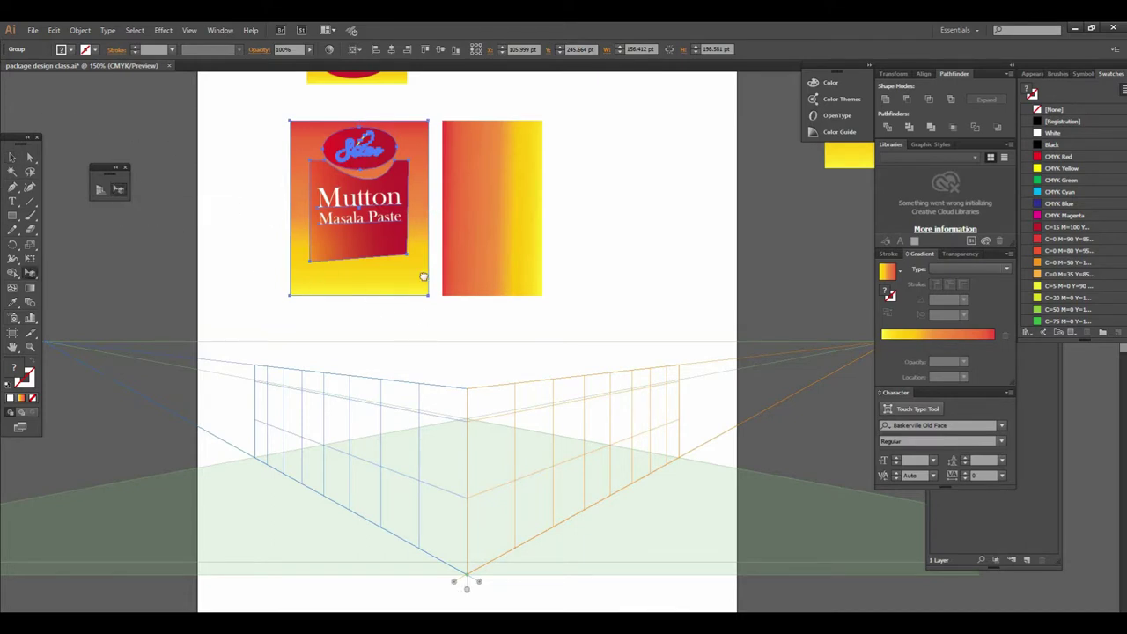
scroll(423, 277, down, 2)
alt+click(486, 282)
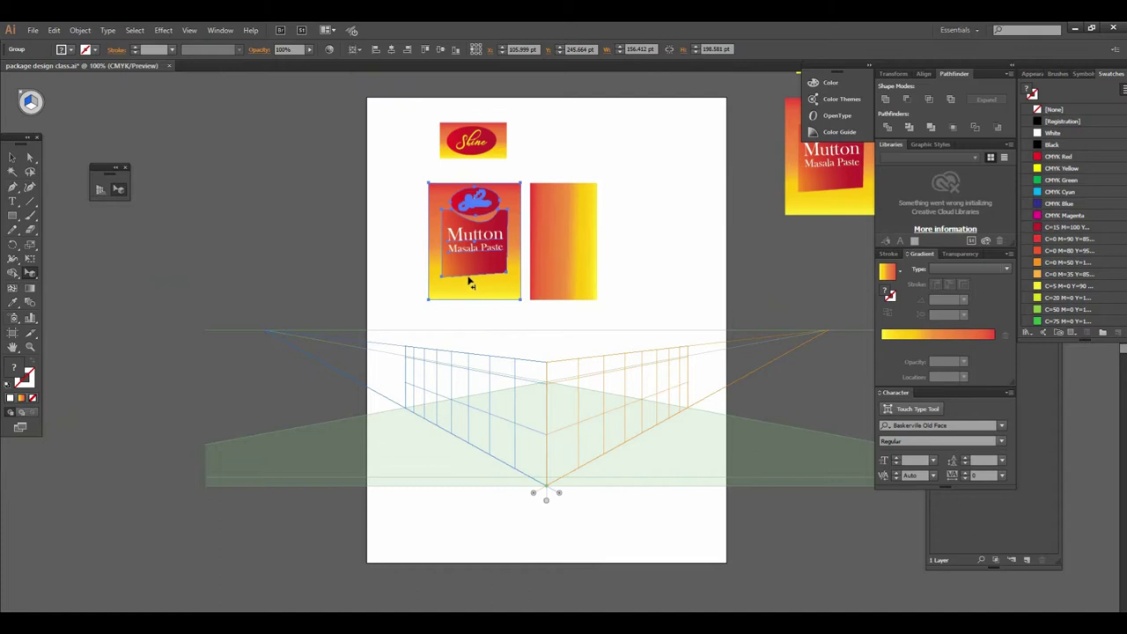
drag(471, 282, 520, 438)
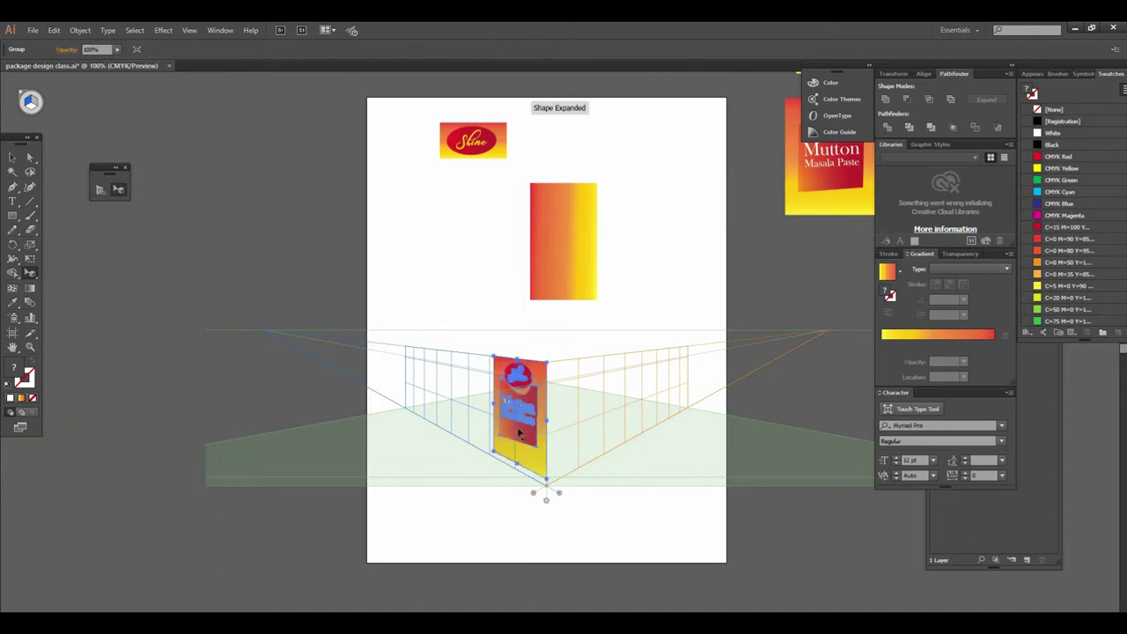
drag(499, 458, 497, 455)
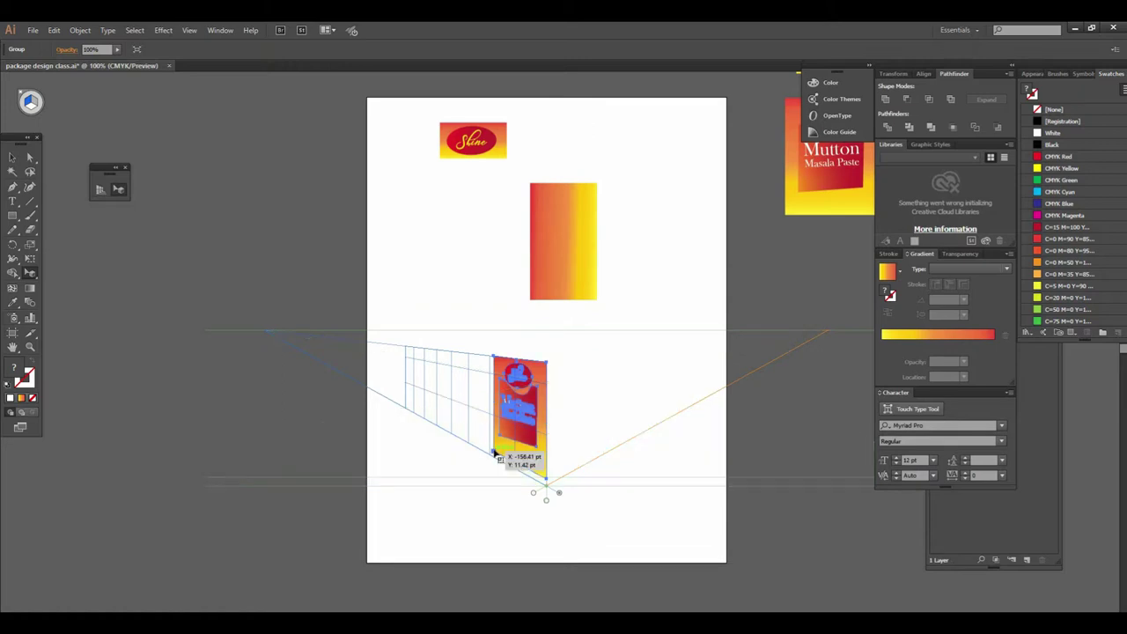
drag(489, 457, 491, 455)
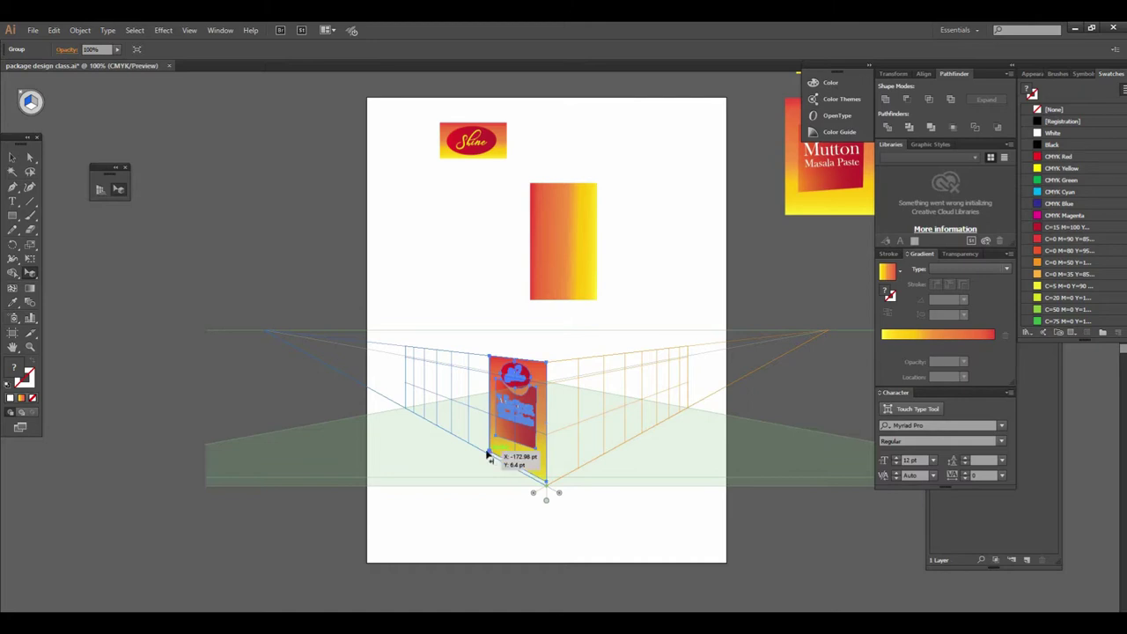
drag(496, 465, 546, 488)
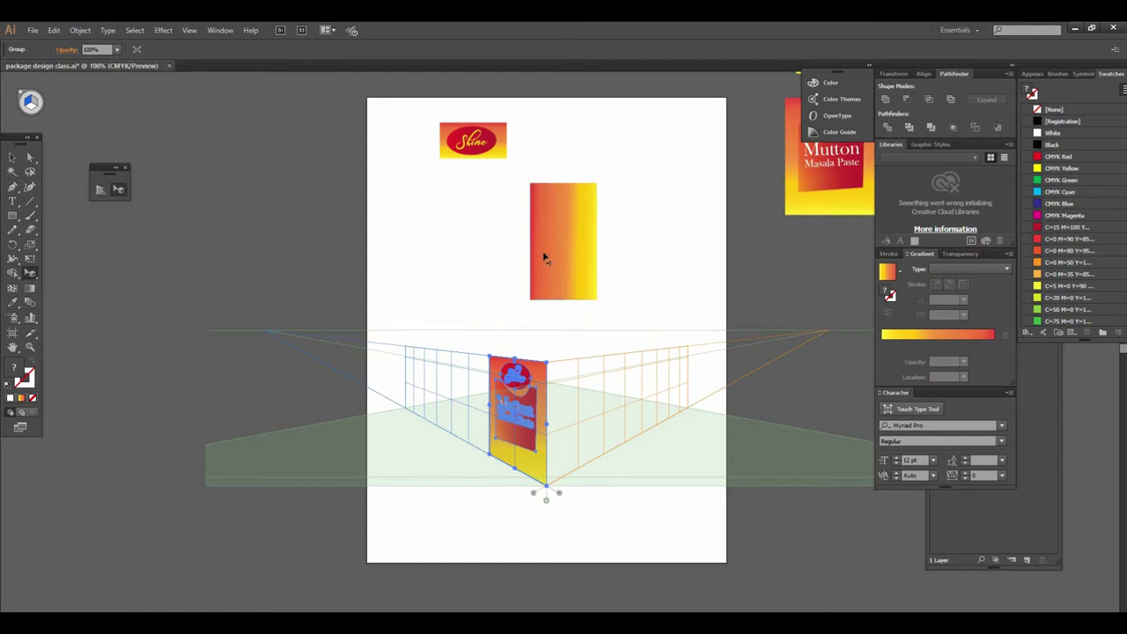
click(30, 100)
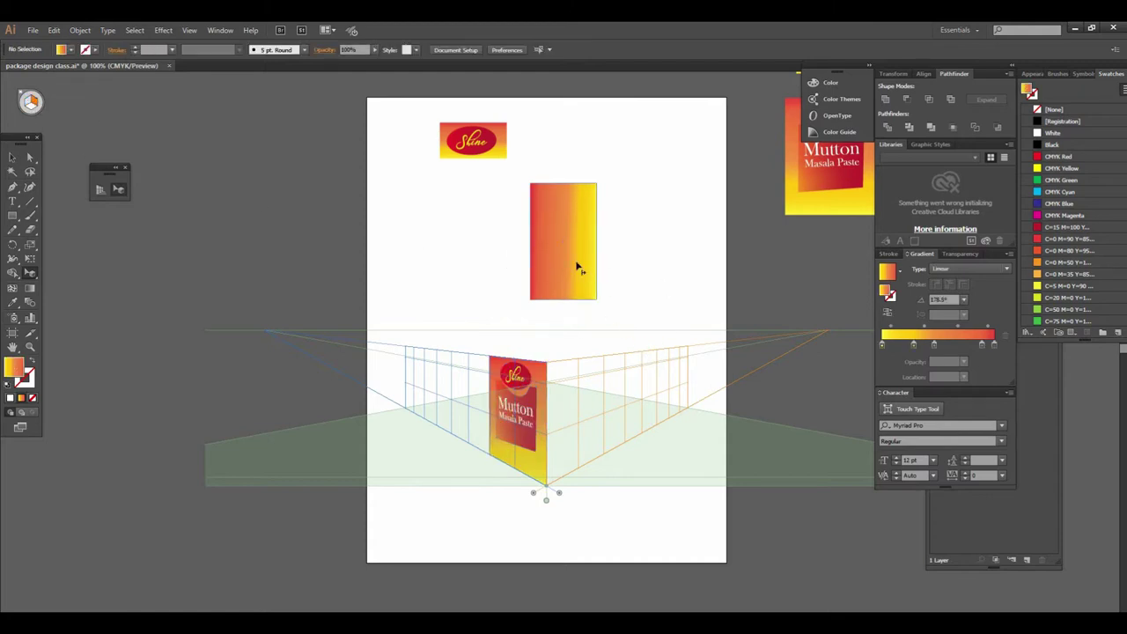
Drag the gradient side panel onto the right plane, meeting the front label's edge.
drag(577, 267, 578, 421)
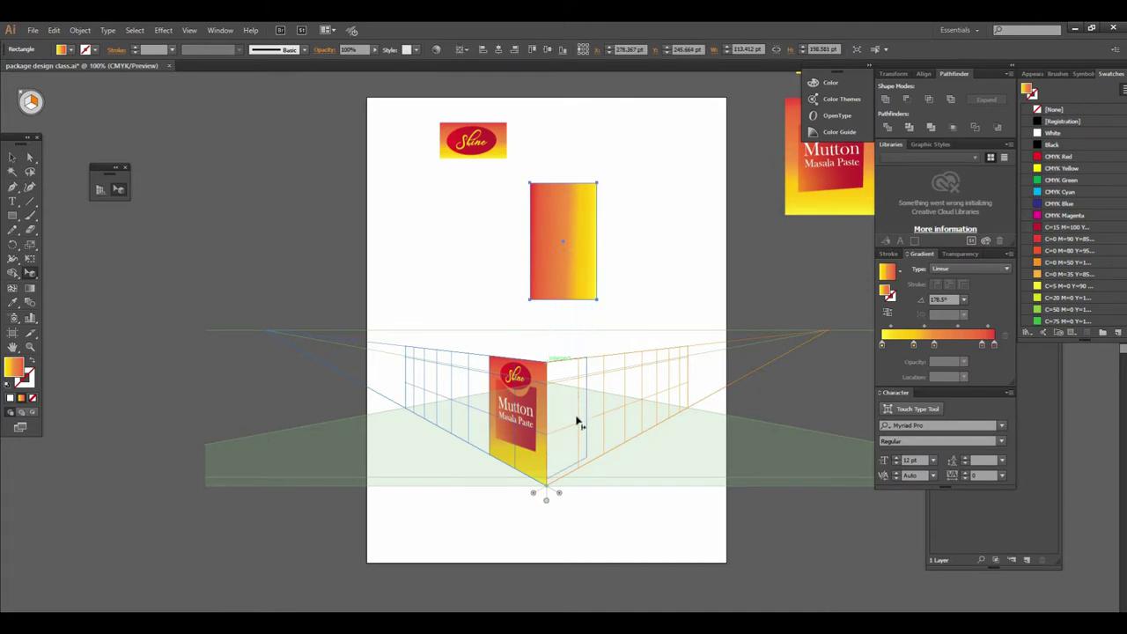
drag(577, 425, 578, 423)
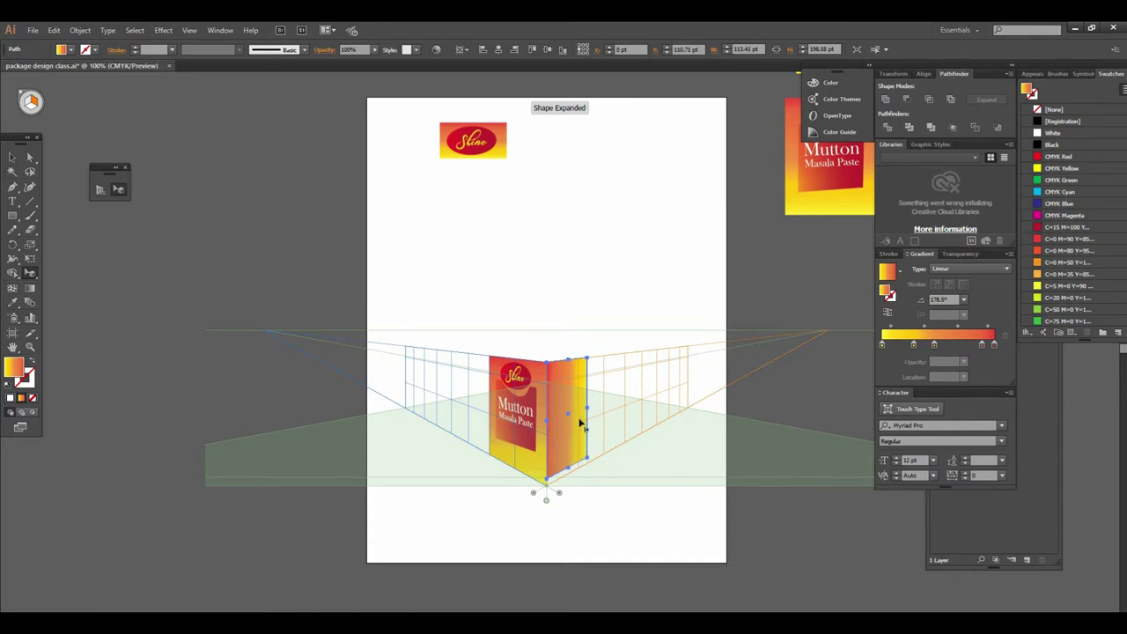
key(ctrl+plus)
click(545, 351)
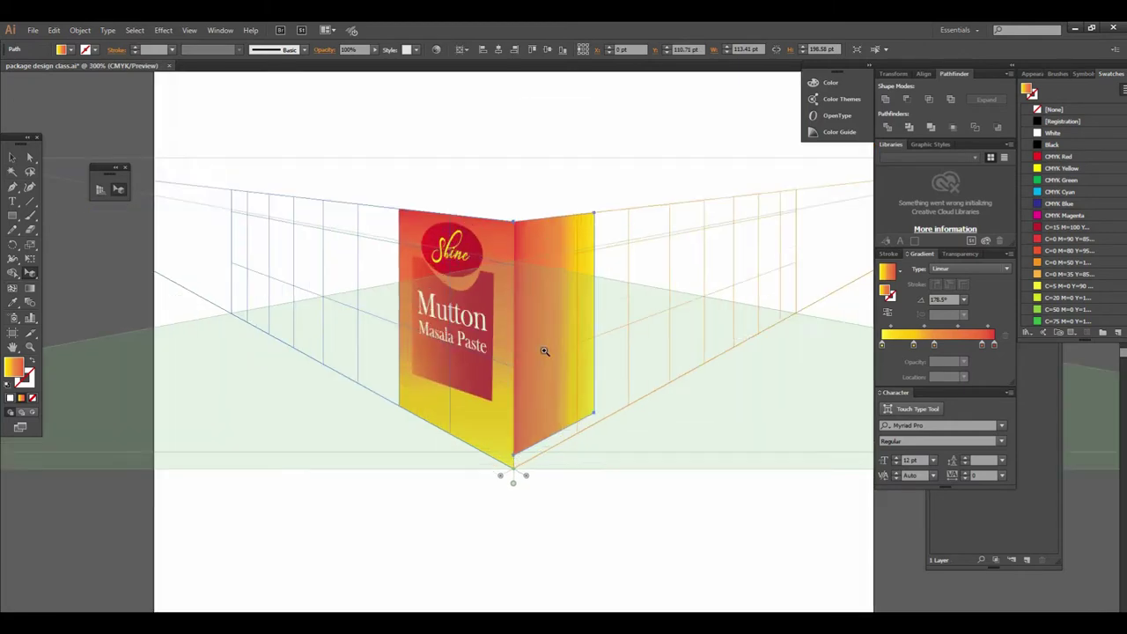
Drag the side panel's bottom anchors down to meet the front label's bottom corner.
scroll(506, 269, down, 3)
drag(506, 270, 485, 327)
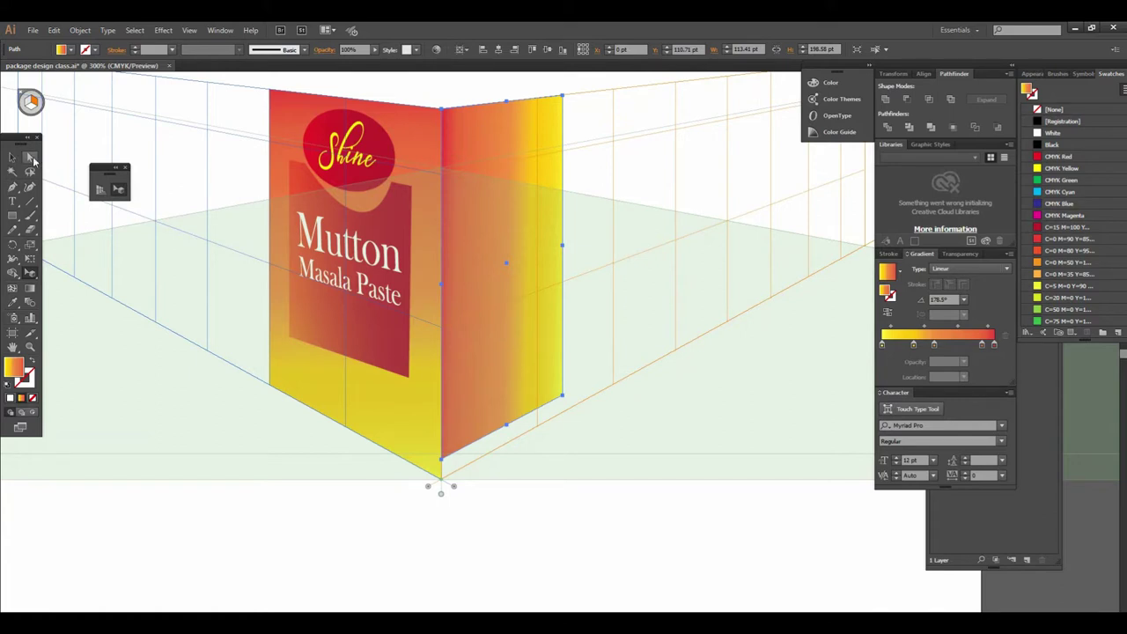
click(31, 158)
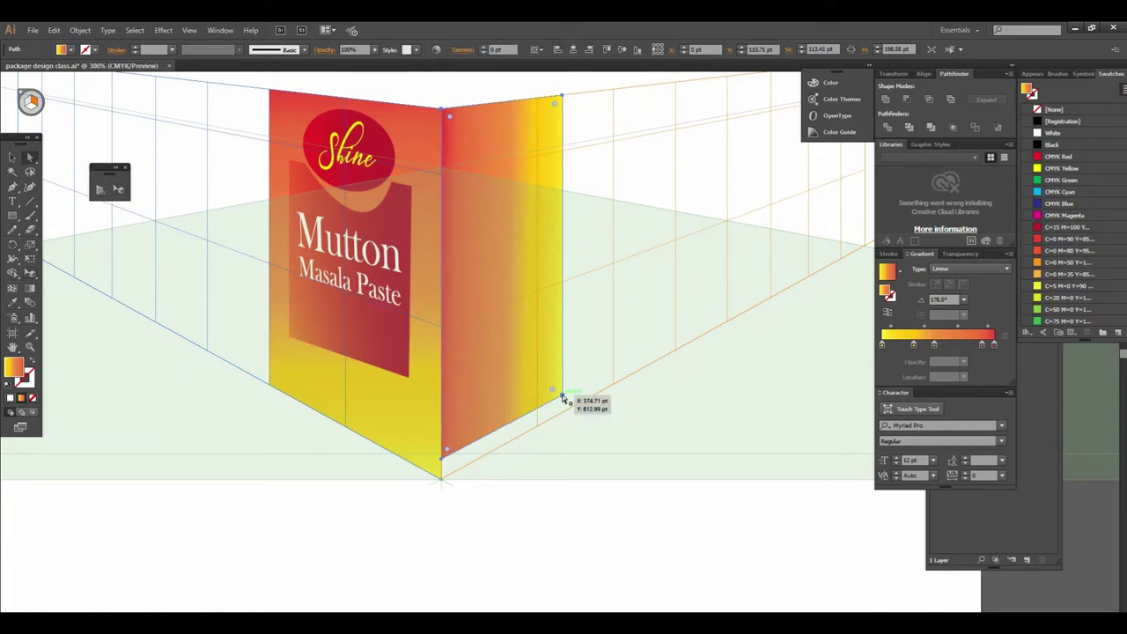
drag(561, 394, 555, 419)
click(443, 465)
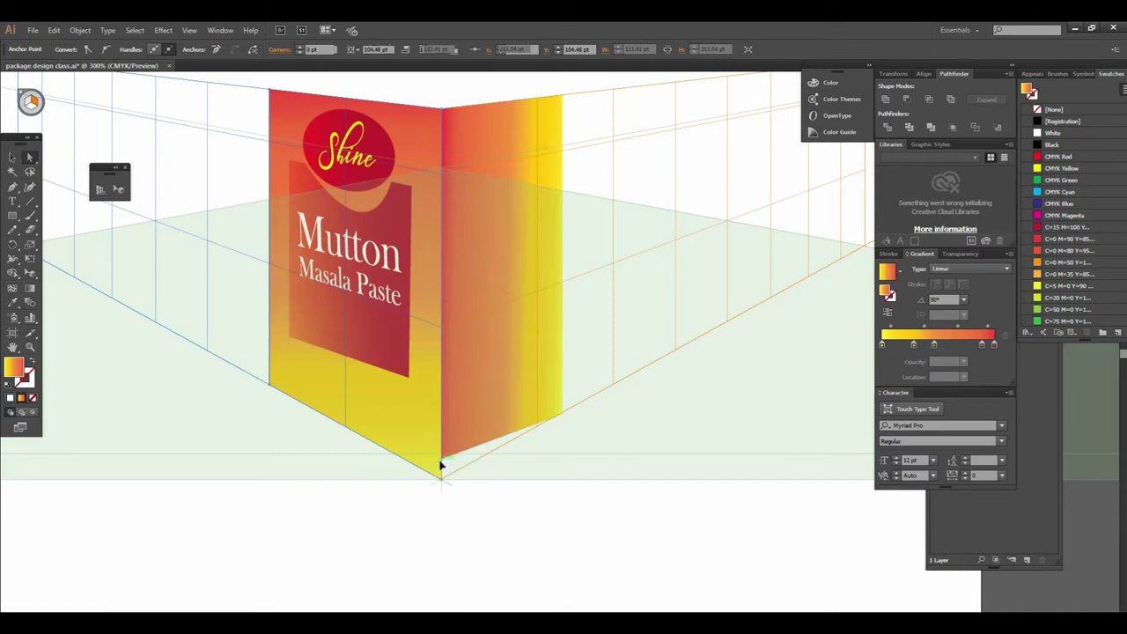
drag(443, 464, 442, 480)
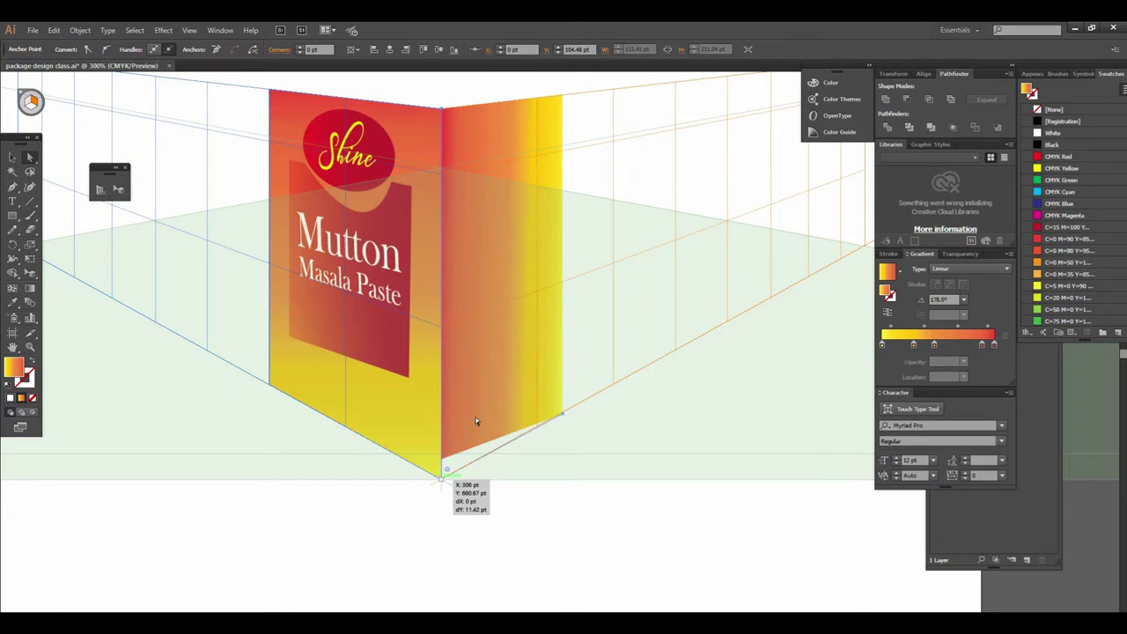
key(ctrl+minus)
key(ctrl+minus)
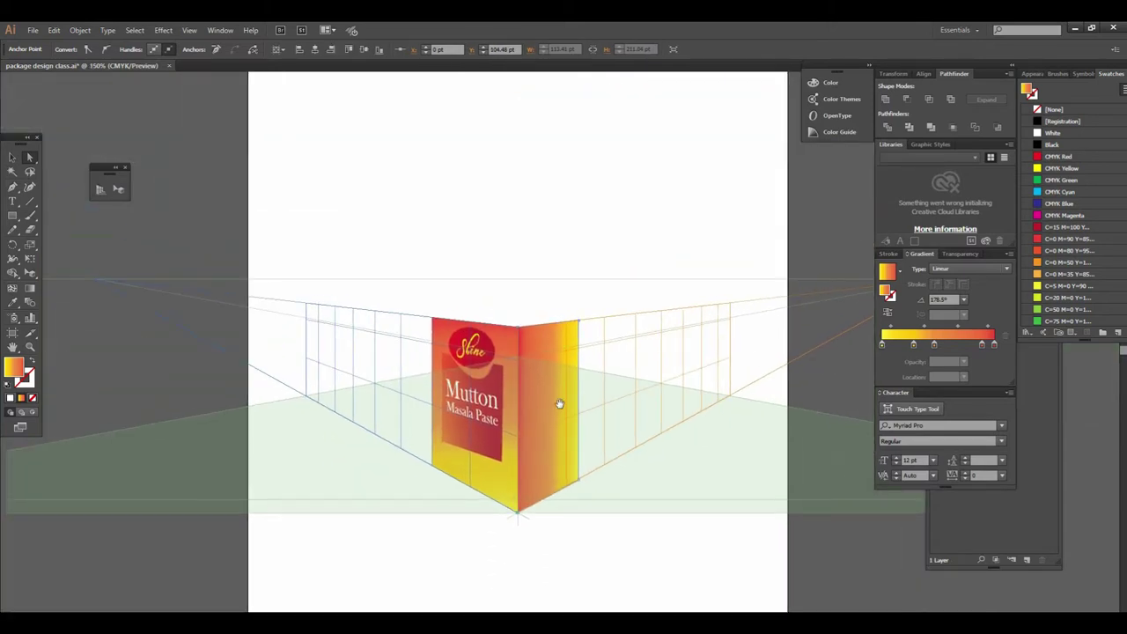
key(space)
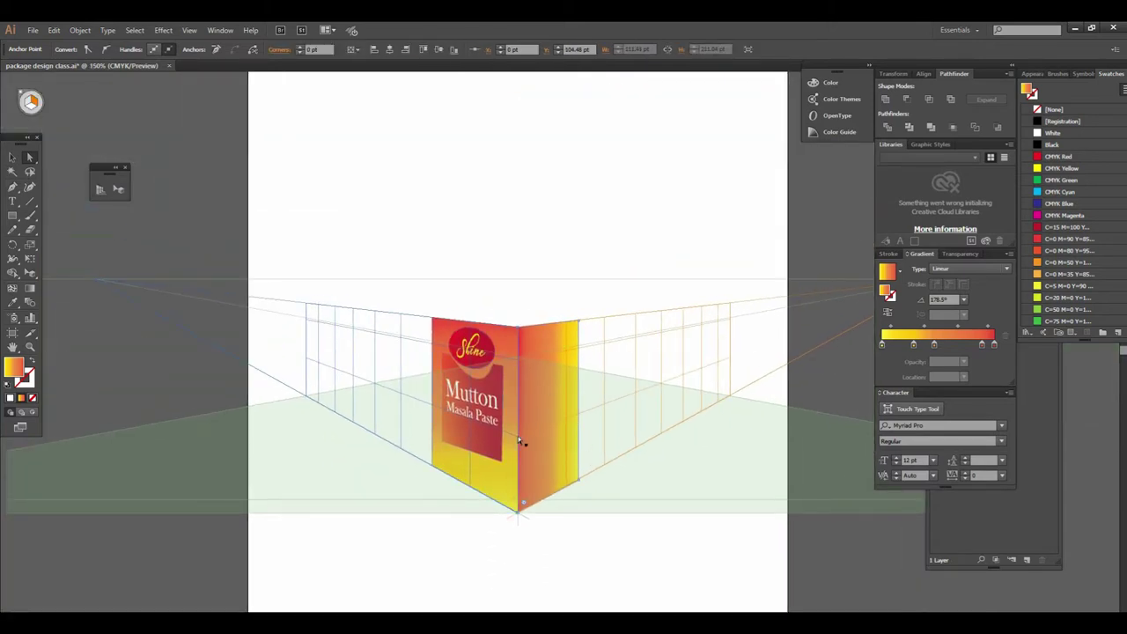
scroll(569, 448, up, 2)
scroll(552, 384, up, 4)
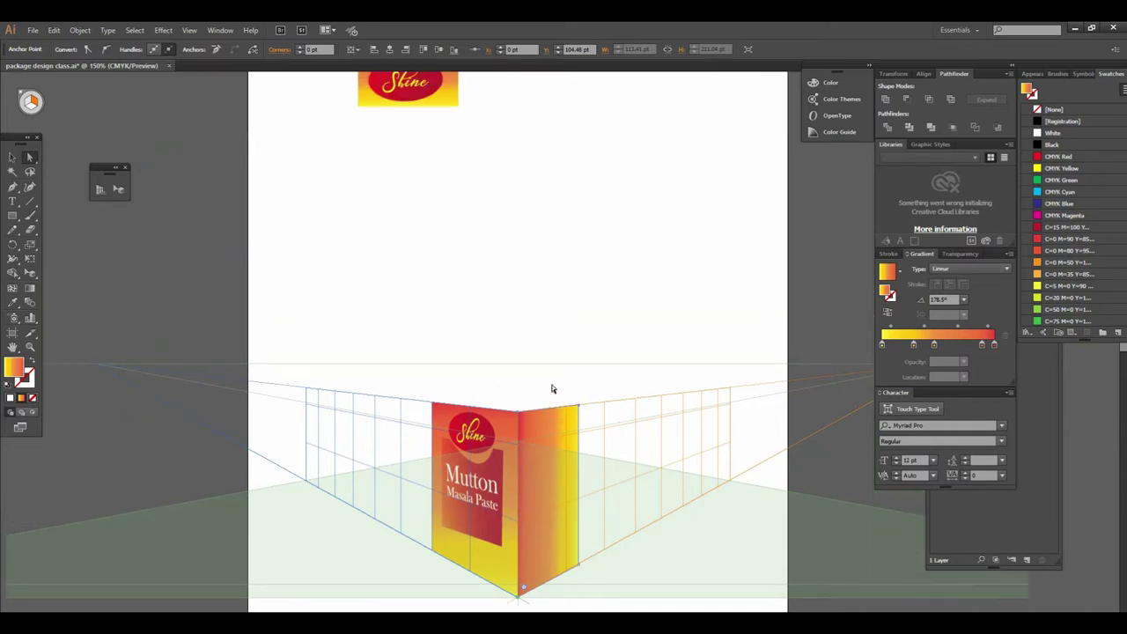
scroll(478, 355, up, 3)
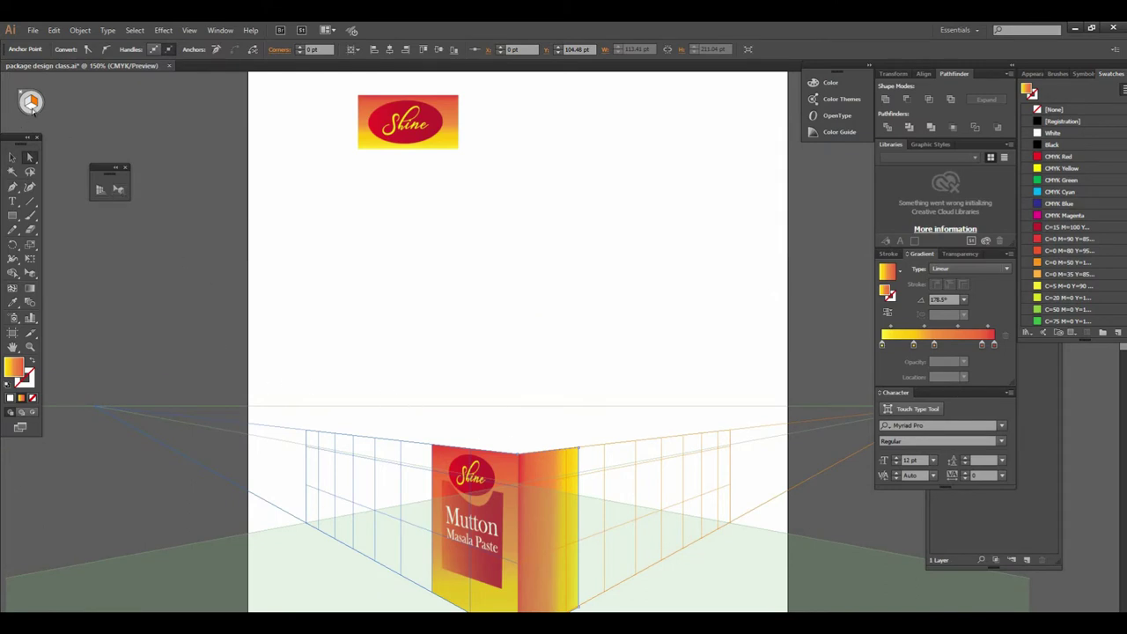
click(120, 190)
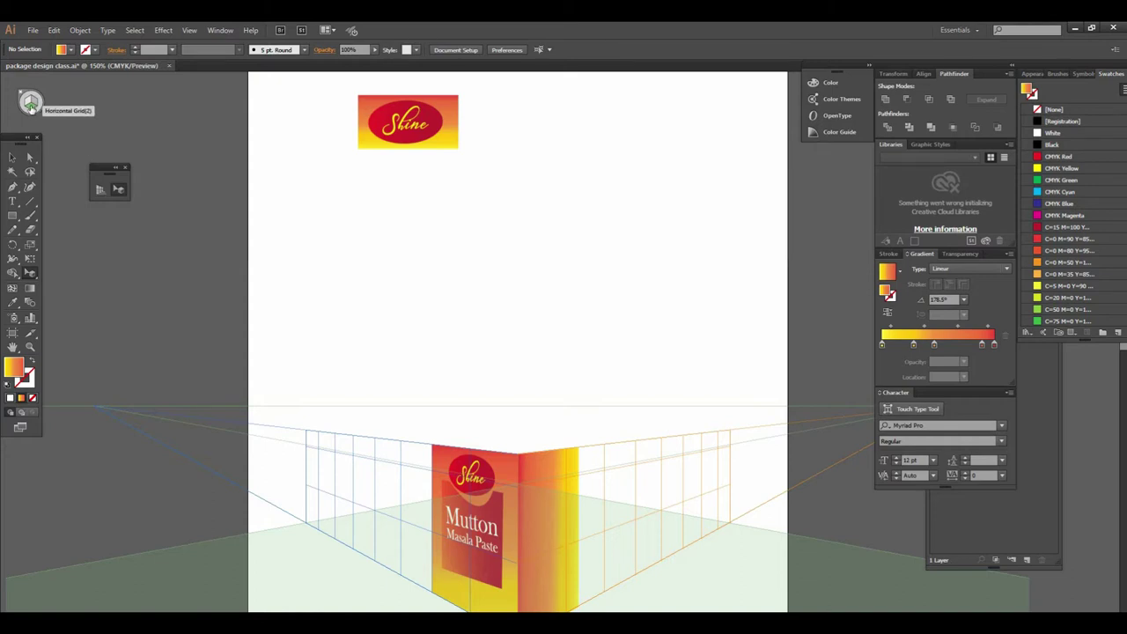
Place the Shine logo panel on the horizontal plane as the box's top face.
click(31, 104)
drag(433, 141, 515, 456)
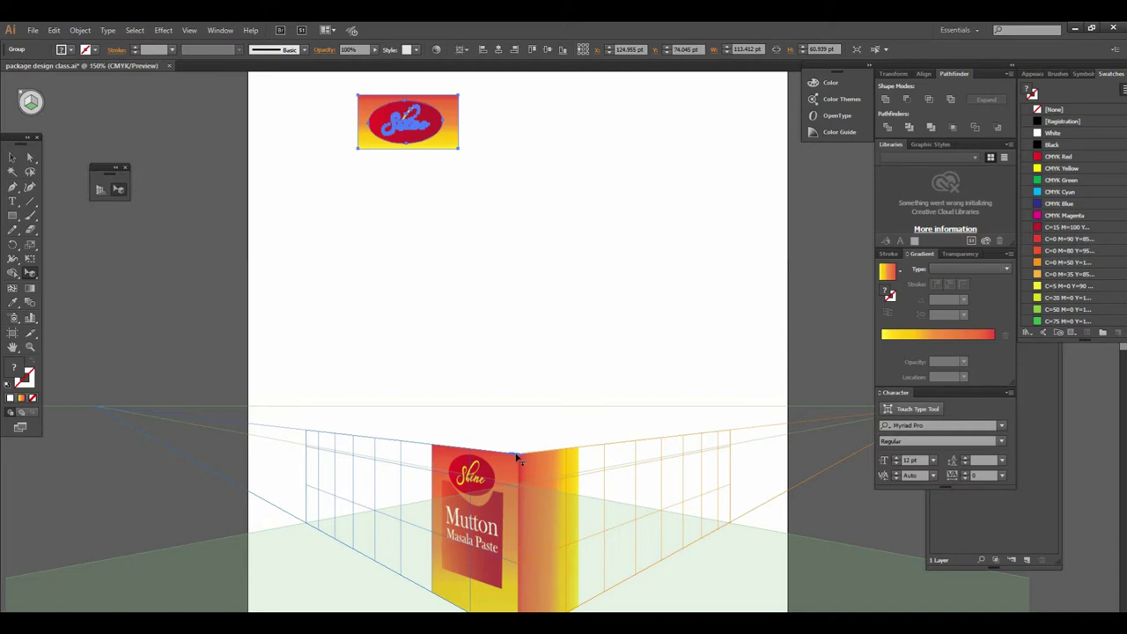
drag(515, 455, 518, 456)
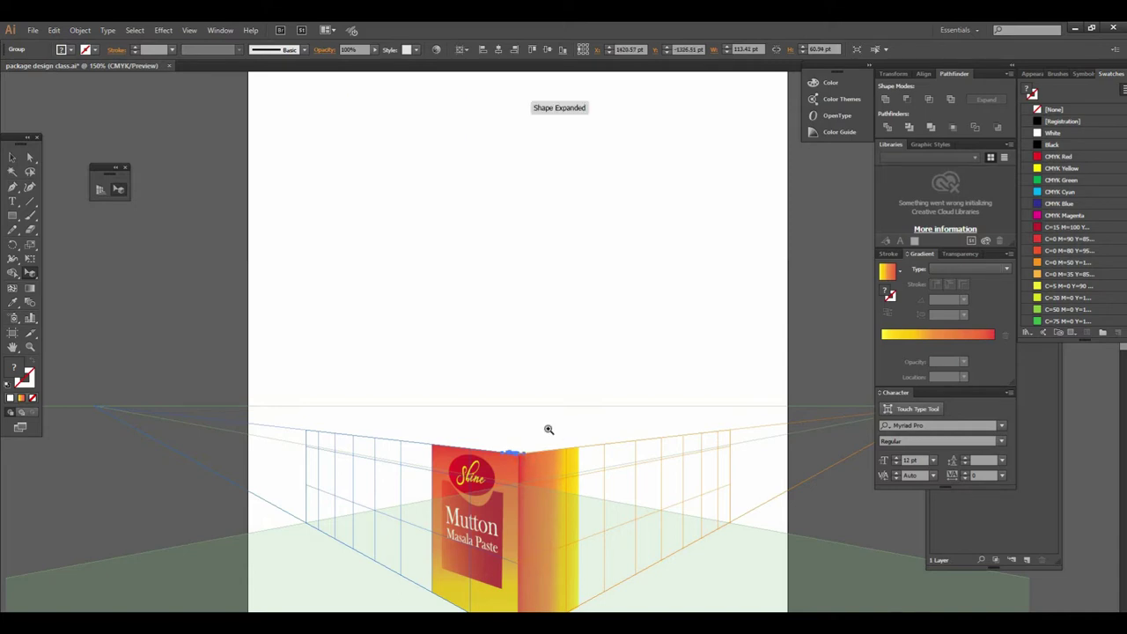
key(ctrl+equal)
drag(539, 407, 518, 357)
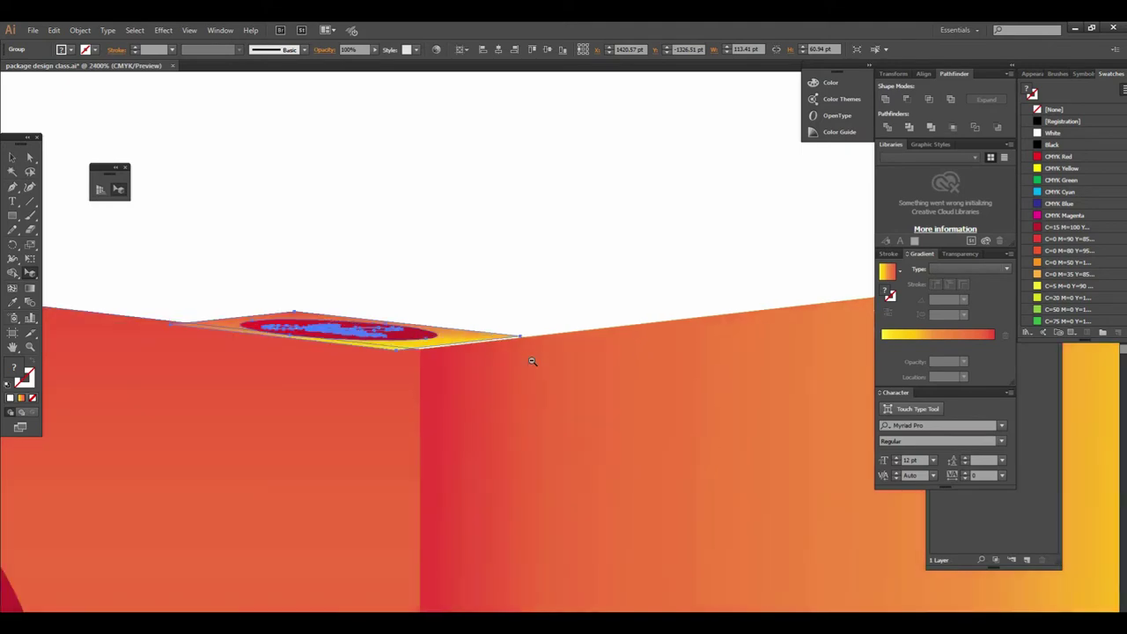
alt+click(519, 357)
alt+click(521, 355)
alt+click(527, 355)
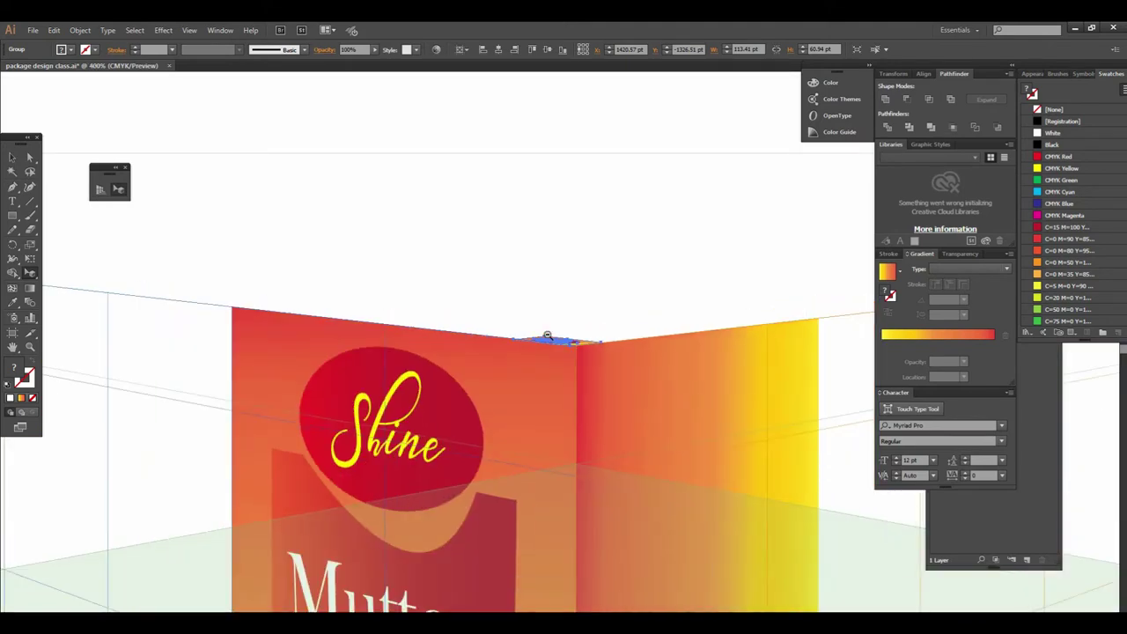
alt+click(537, 355)
mouse_move(540, 354)
mouse_down()
mouse_move(418, 319)
mouse_move(455, 324)
mouse_move(435, 326)
mouse_up()
Drag the top panel's corner handles so it fits the box's top face exactly.
drag(700, 344, 745, 338)
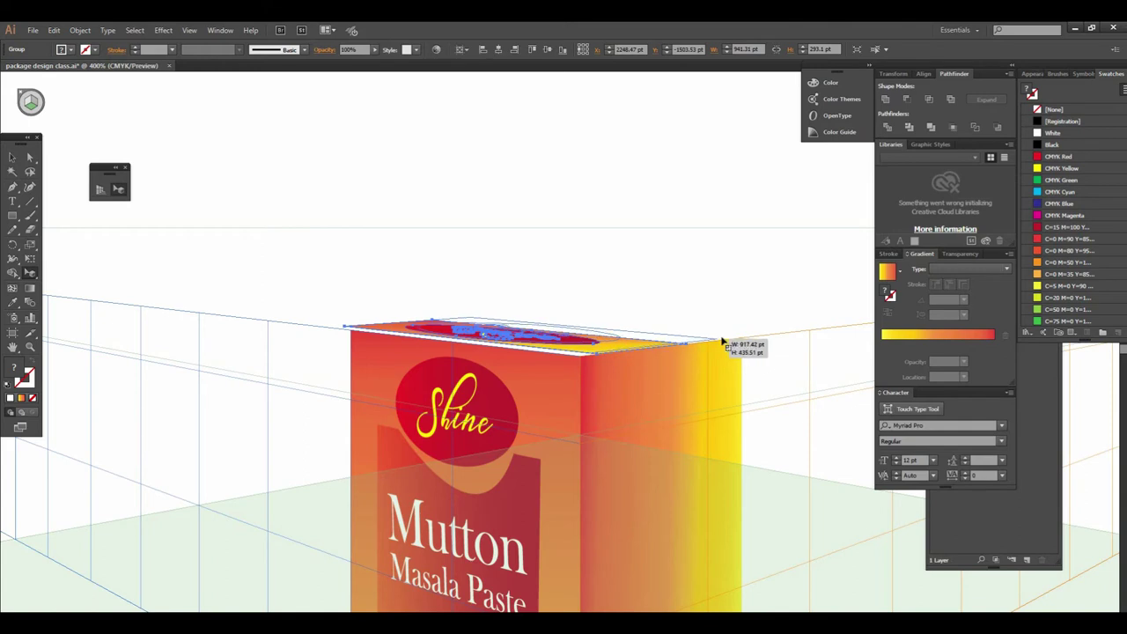
drag(599, 355, 585, 360)
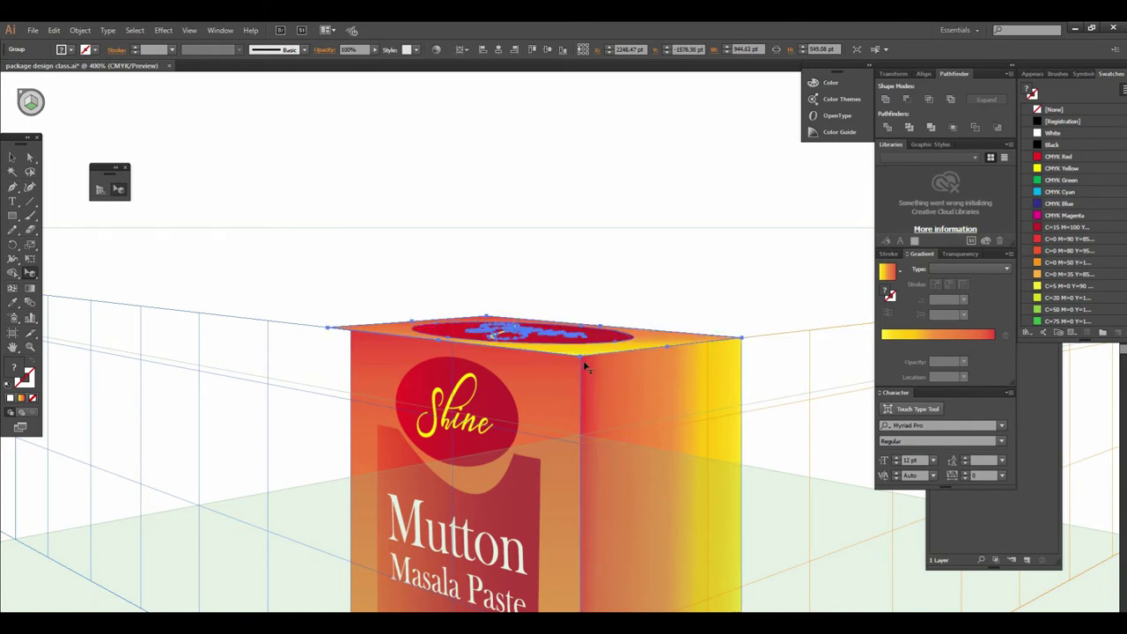
drag(327, 328, 351, 331)
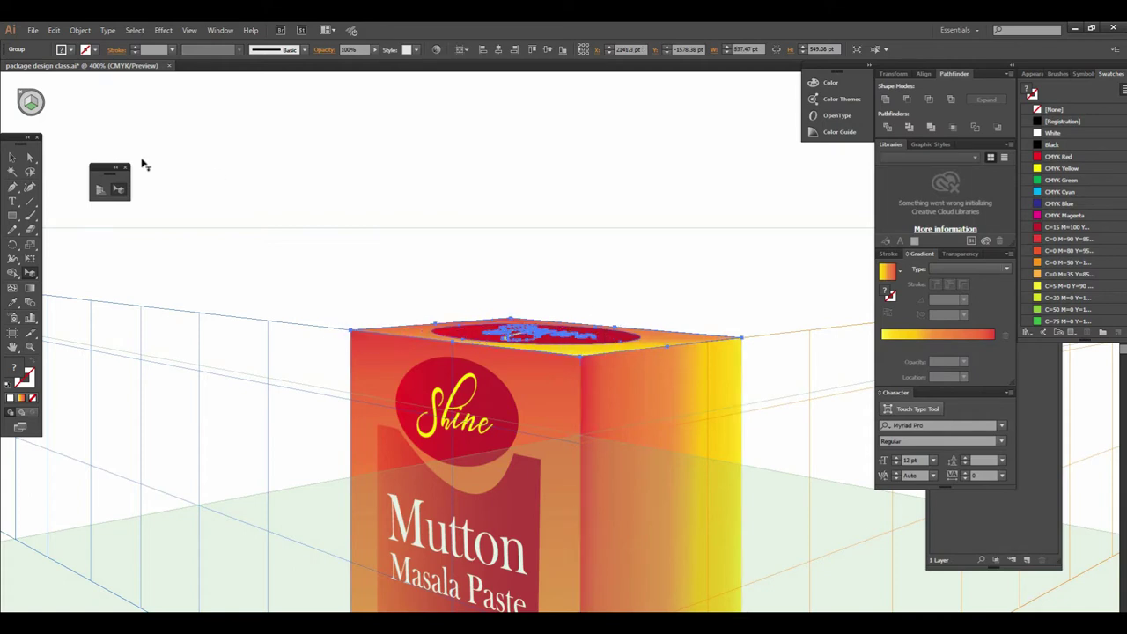
click(10, 156)
click(310, 166)
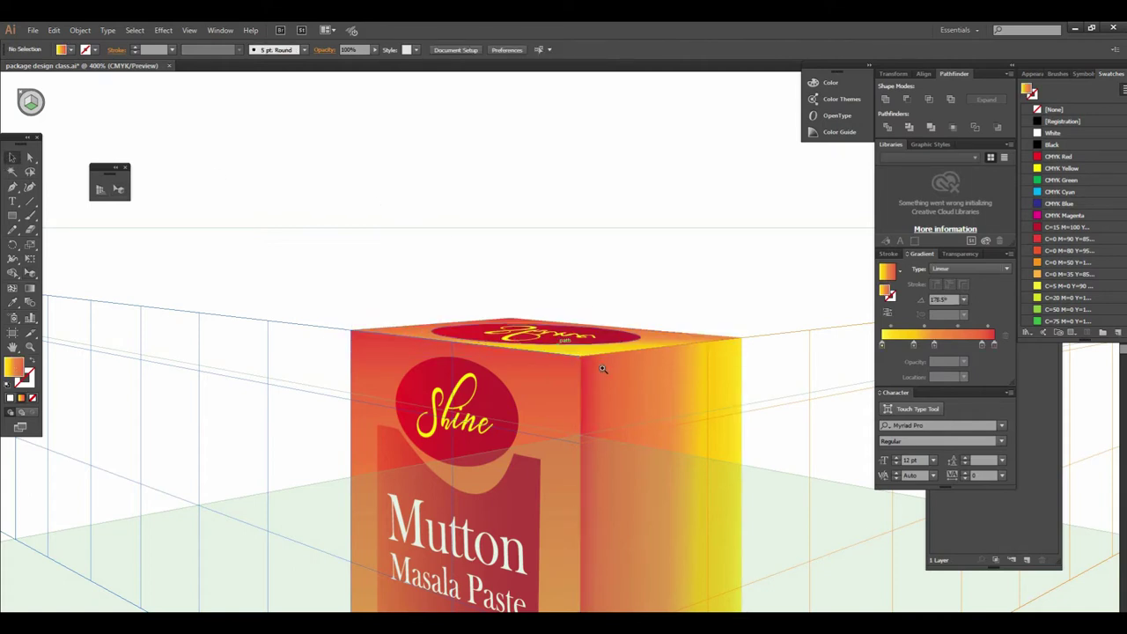
ctrl+alt+click(612, 369)
ctrl+alt+click(612, 369)
ctrl+alt+click(589, 366)
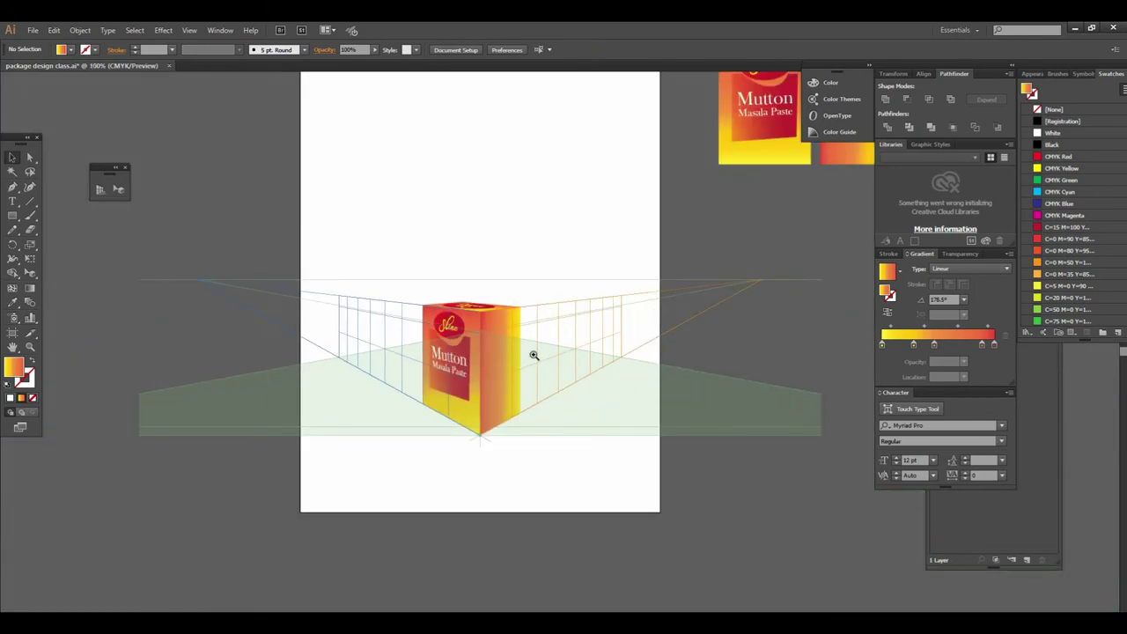
ctrl+click(531, 355)
ctrl+click(525, 355)
ctrl+click(599, 335)
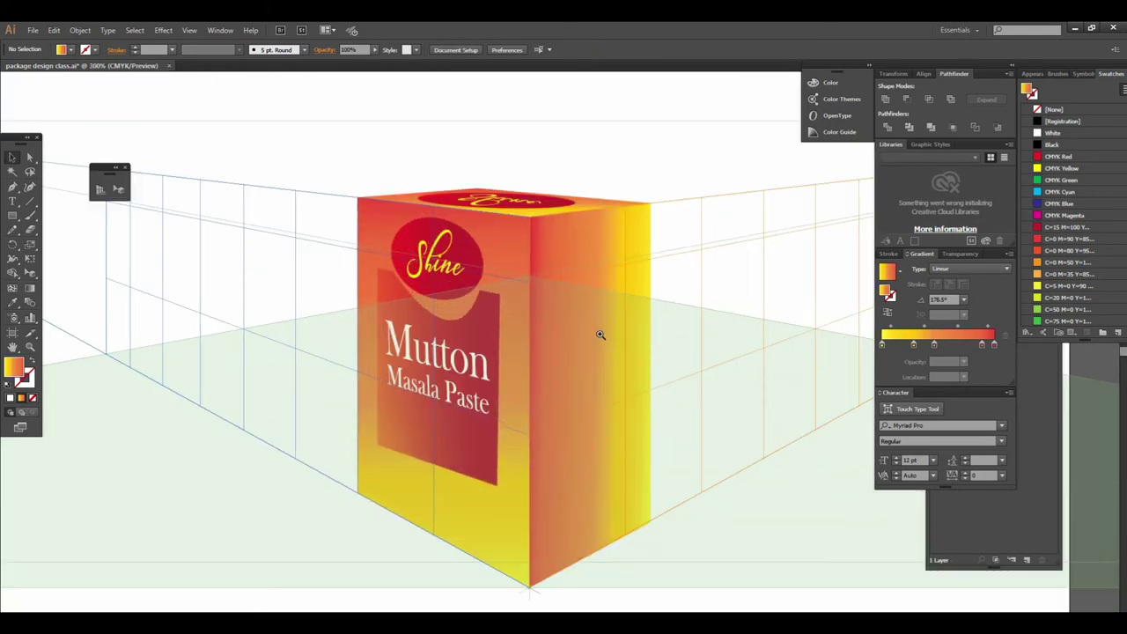
ctrl+alt+click(599, 331)
ctrl+alt+click(563, 344)
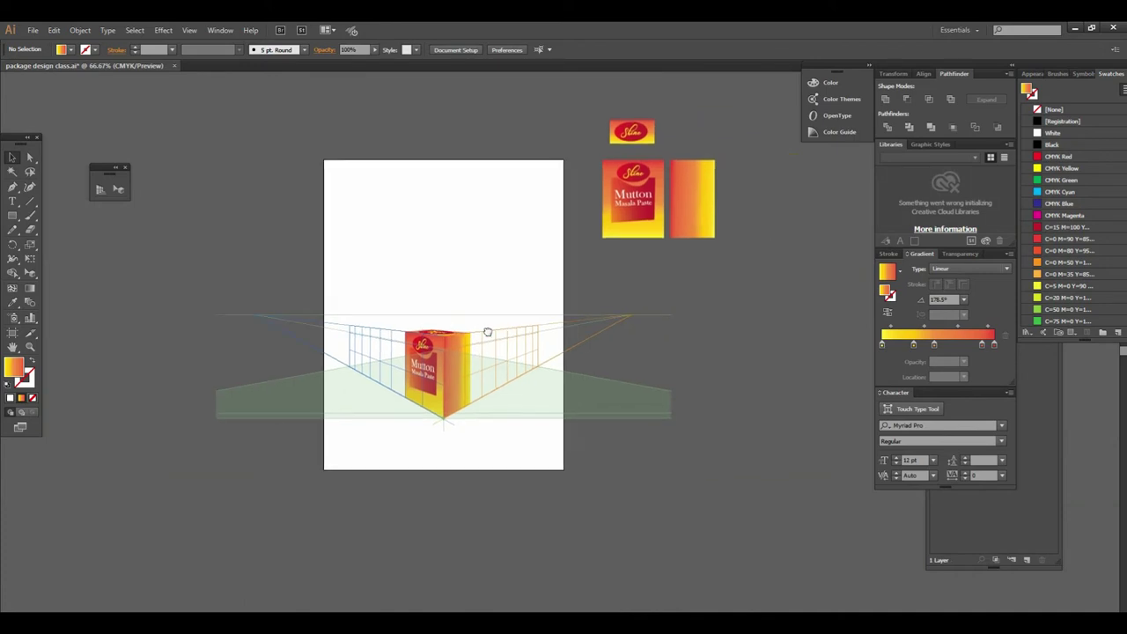
ctrl+click(493, 353)
click(513, 344)
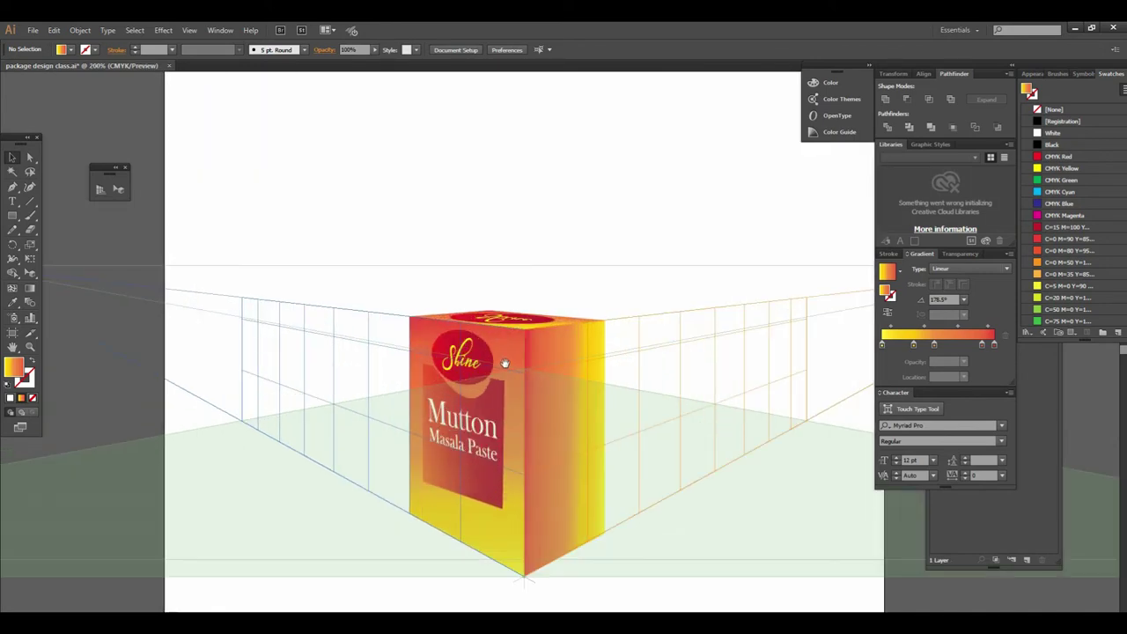
alt+click(576, 360)
alt+click(572, 360)
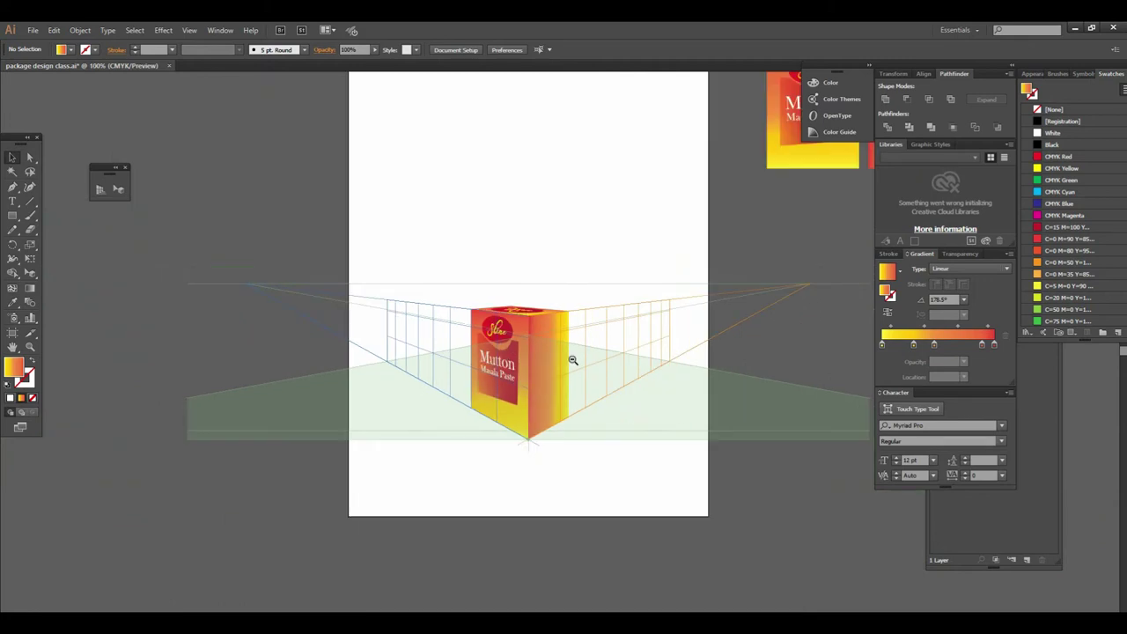
drag(572, 361, 463, 365)
alt+click(504, 353)
click(504, 353)
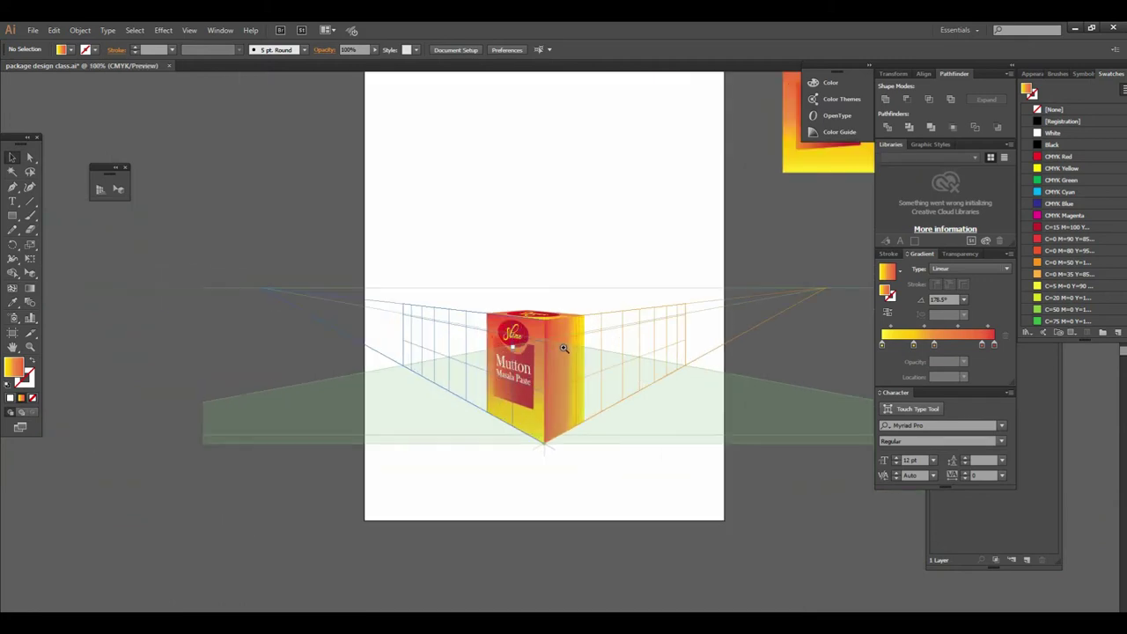
click(563, 347)
drag(563, 347, 471, 358)
key(shift+v)
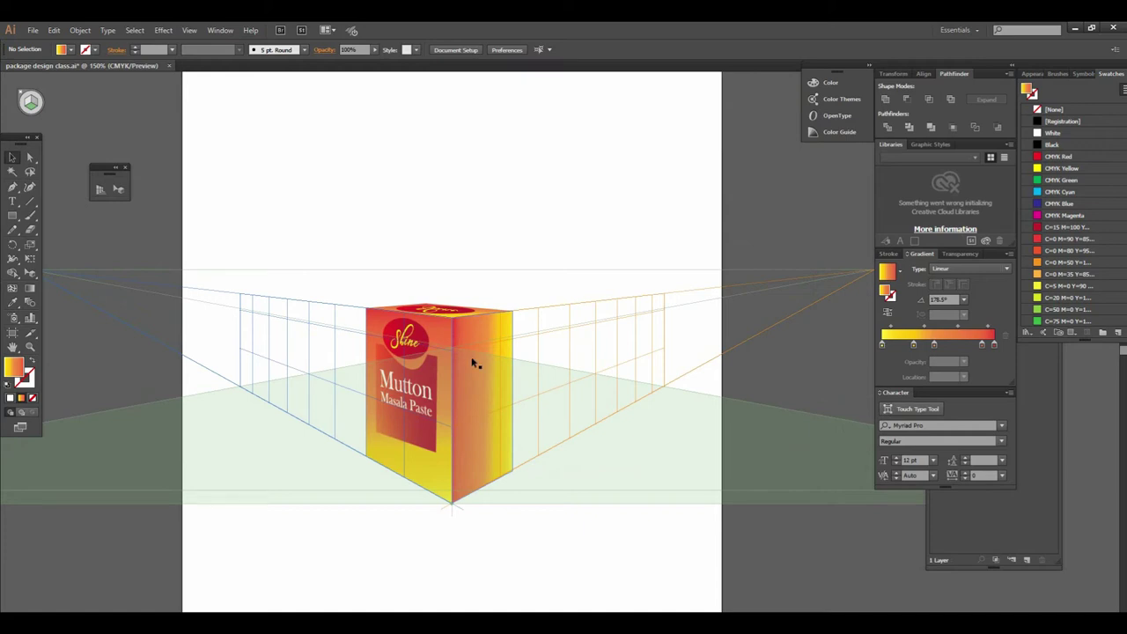
key(z)
click(490, 411)
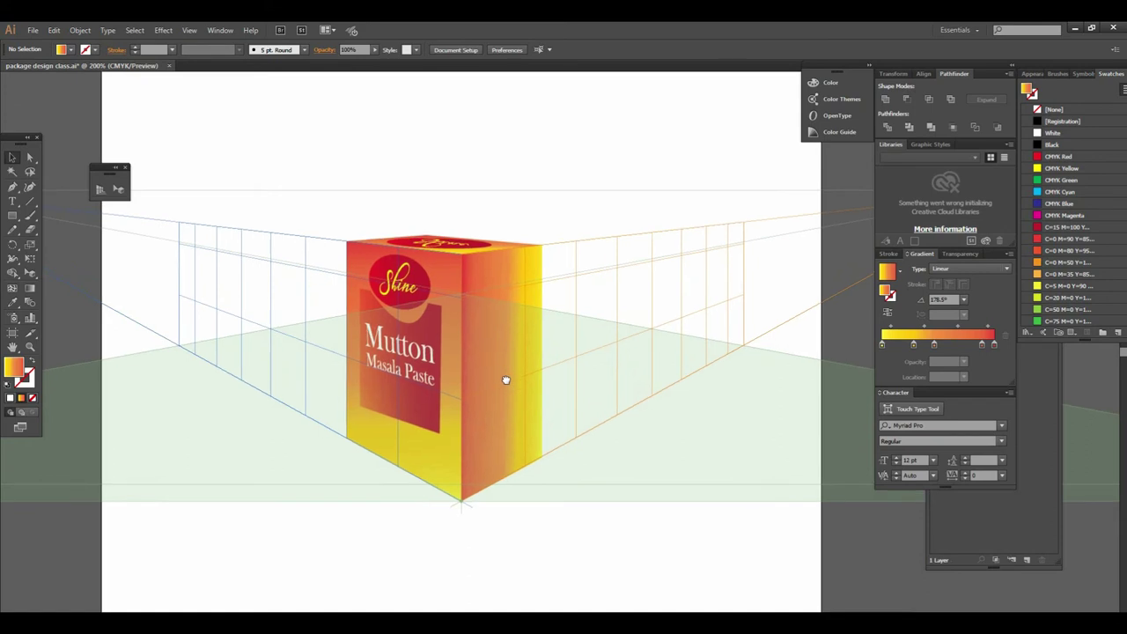
alt+click(506, 368)
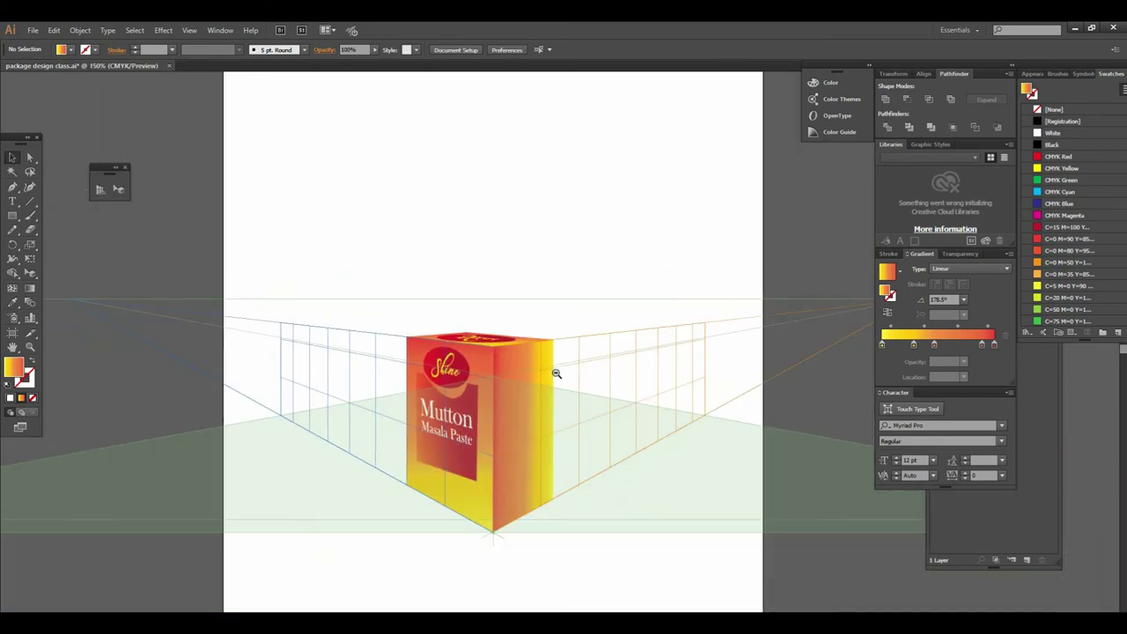
alt+click(555, 374)
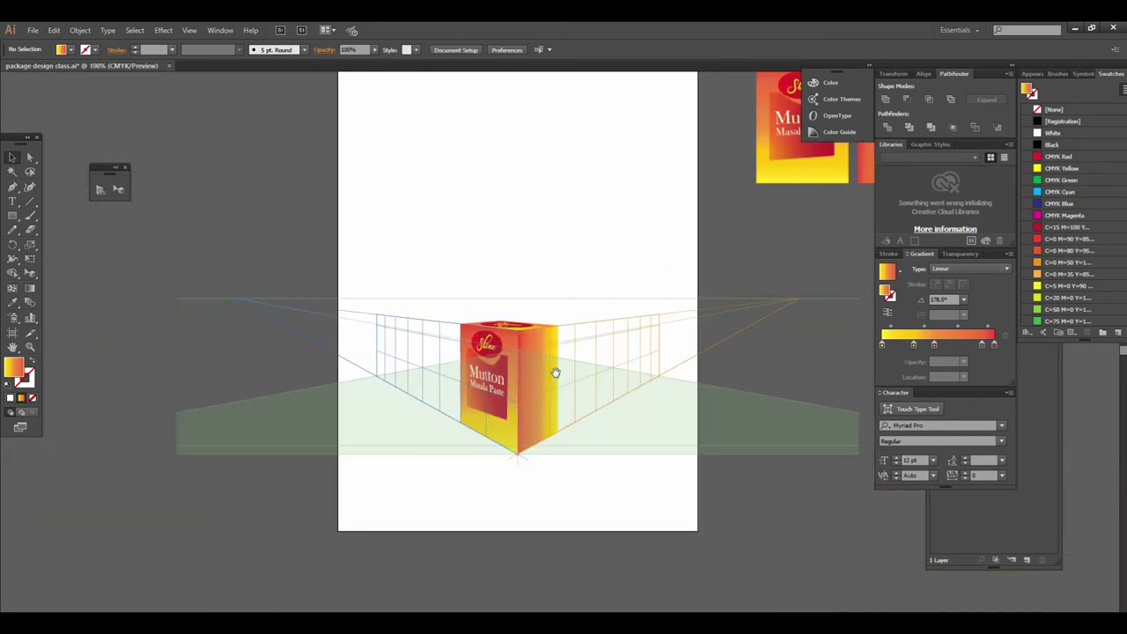
drag(555, 373, 467, 375)
key(shift+v)
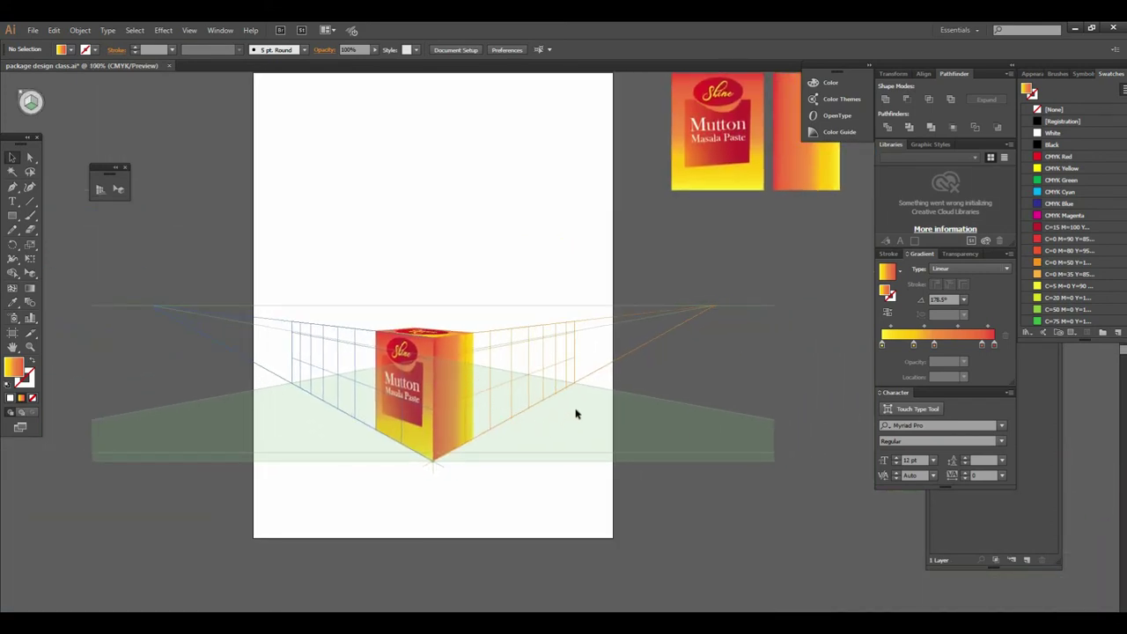
key(ctrl+plus)
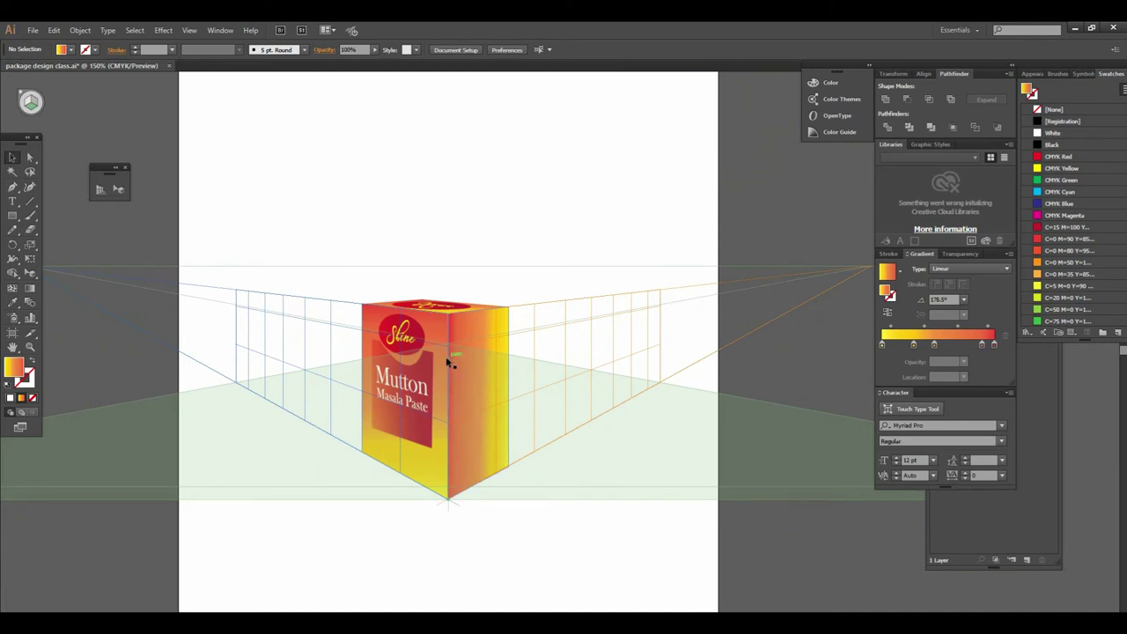
drag(478, 390, 540, 390)
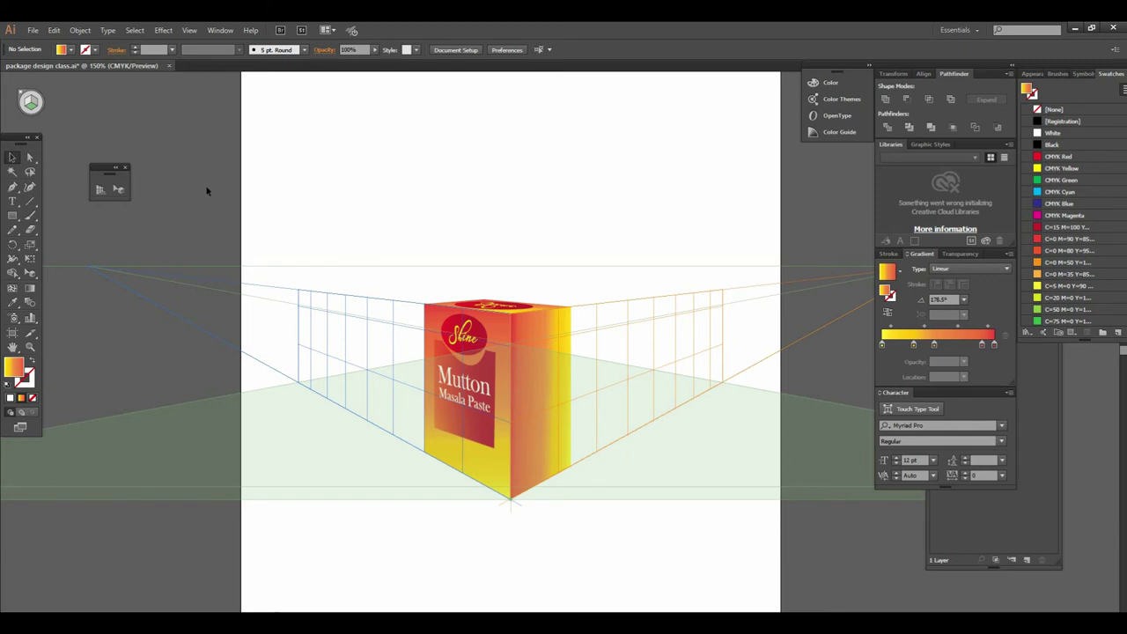
click(98, 191)
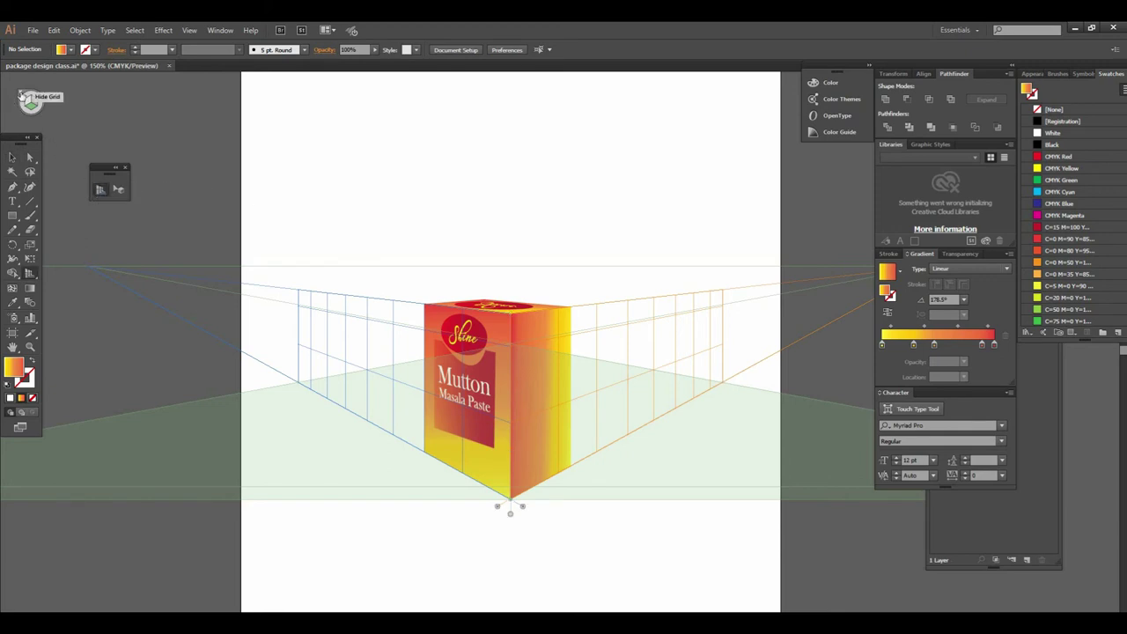
Hide the perspective grid and zoom to frame the whole artboard.
click(21, 95)
click(11, 159)
click(571, 420)
alt+click(546, 365)
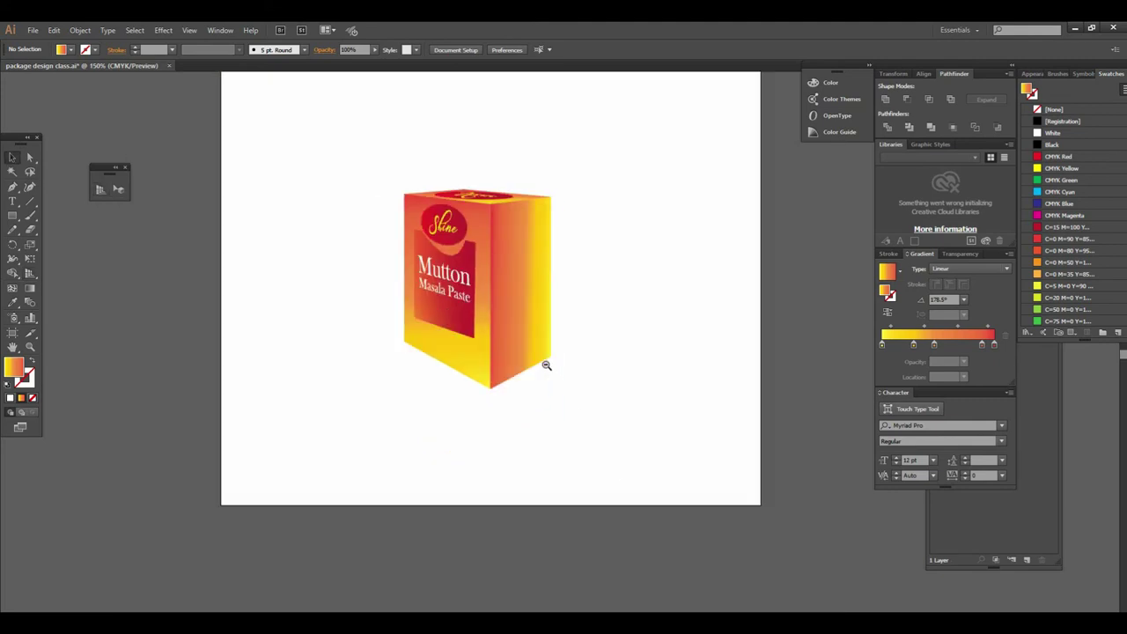
double_click(528, 325)
key(ctrl+minus)
key(ctrl+minus)
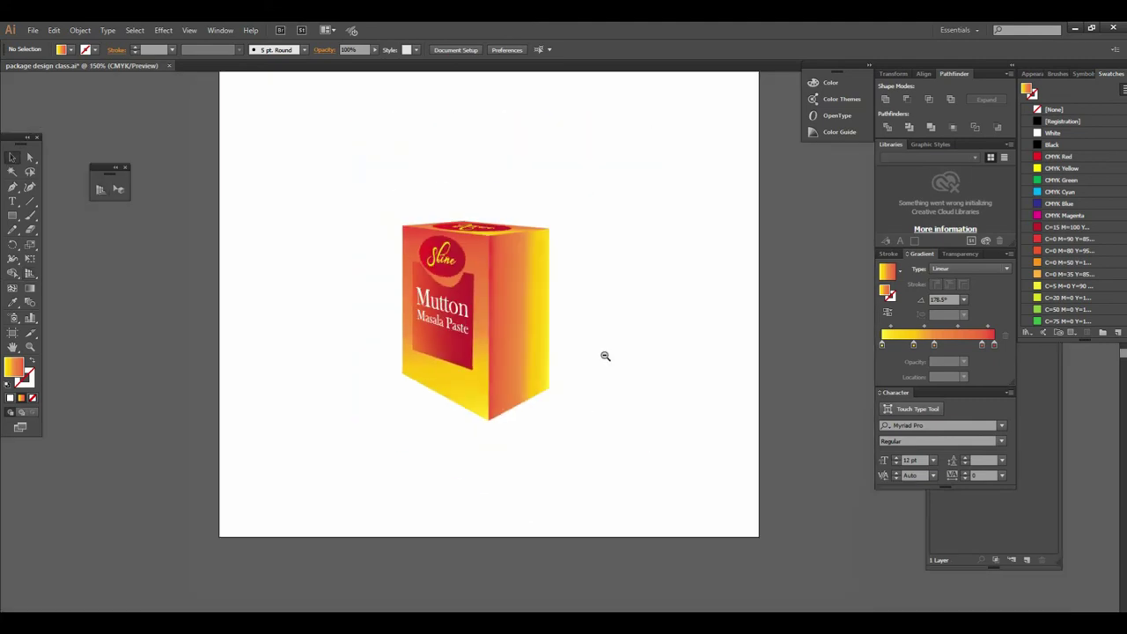
key(ctrl+minus)
key(ctrl+minus)
Marquee-select the box and confirm expanding it to plain artwork.
mouse_move(430, 263)
mouse_down()
mouse_move(560, 395)
mouse_move(529, 402)
mouse_up()
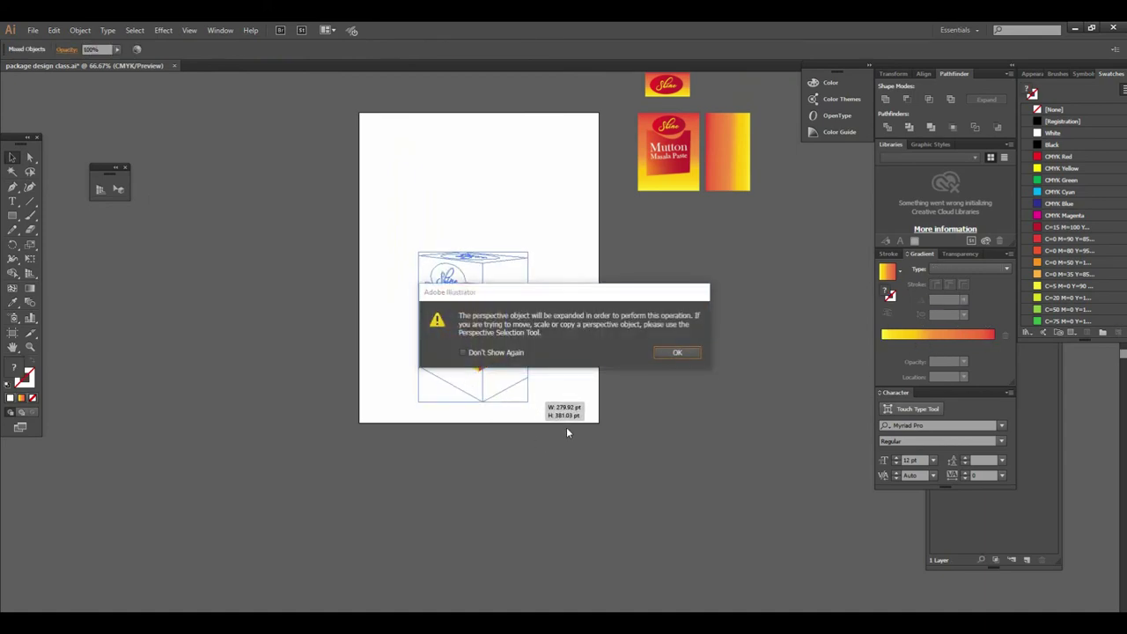
click(677, 352)
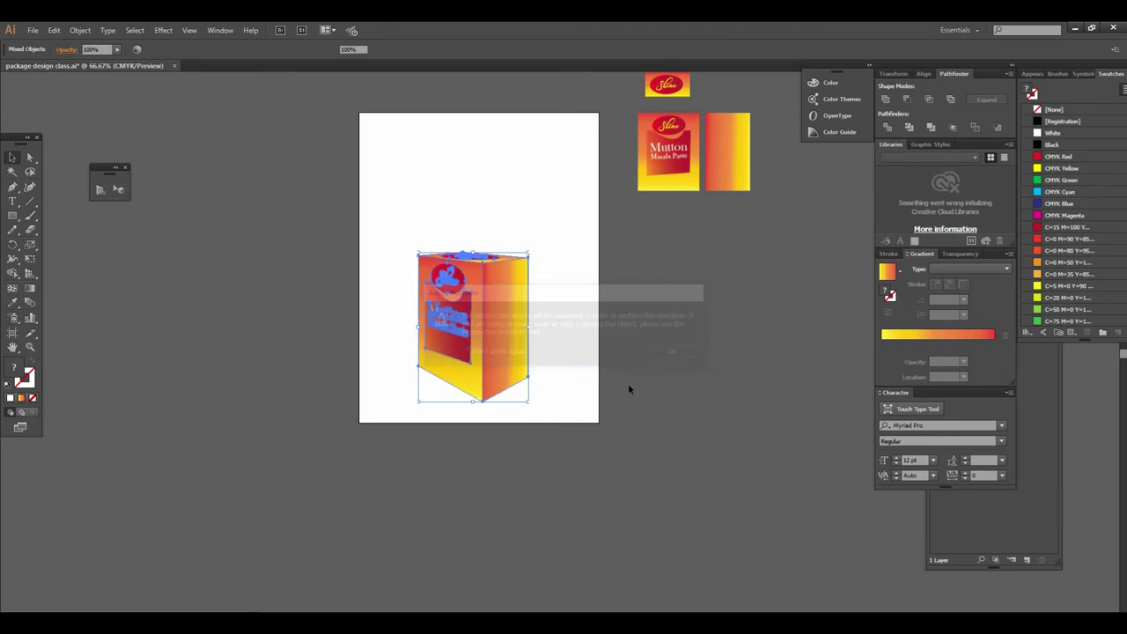
click(625, 397)
scroll(536, 307, up, 2)
scroll(528, 305, up, 1)
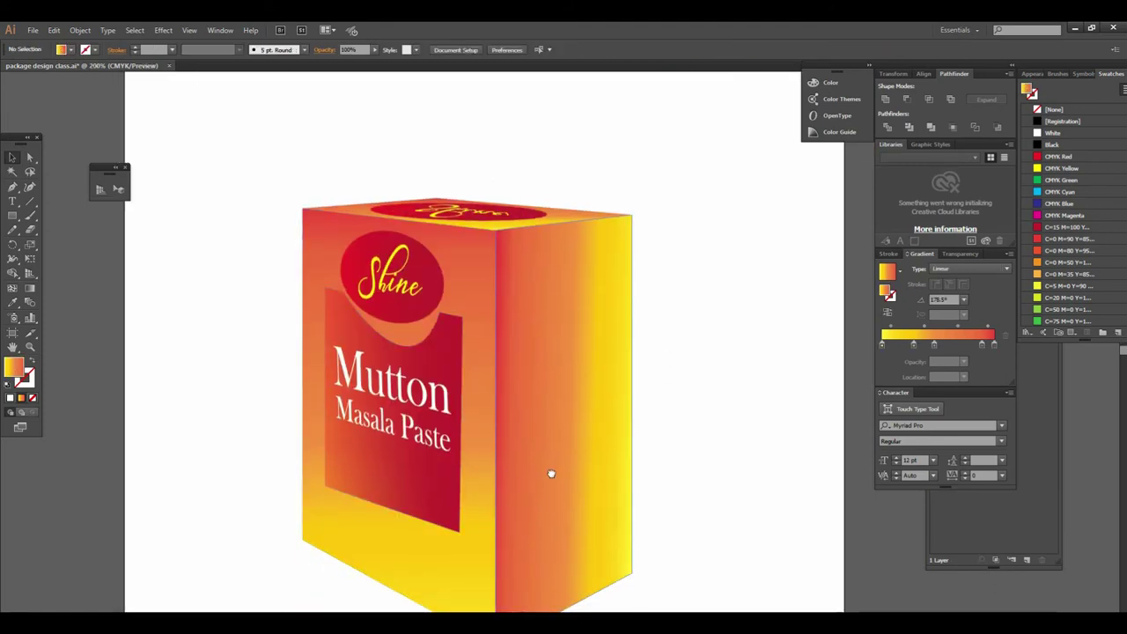
scroll(611, 386, down, 2)
scroll(609, 386, down, 1)
scroll(590, 401, down, 1)
scroll(550, 405, down, 1)
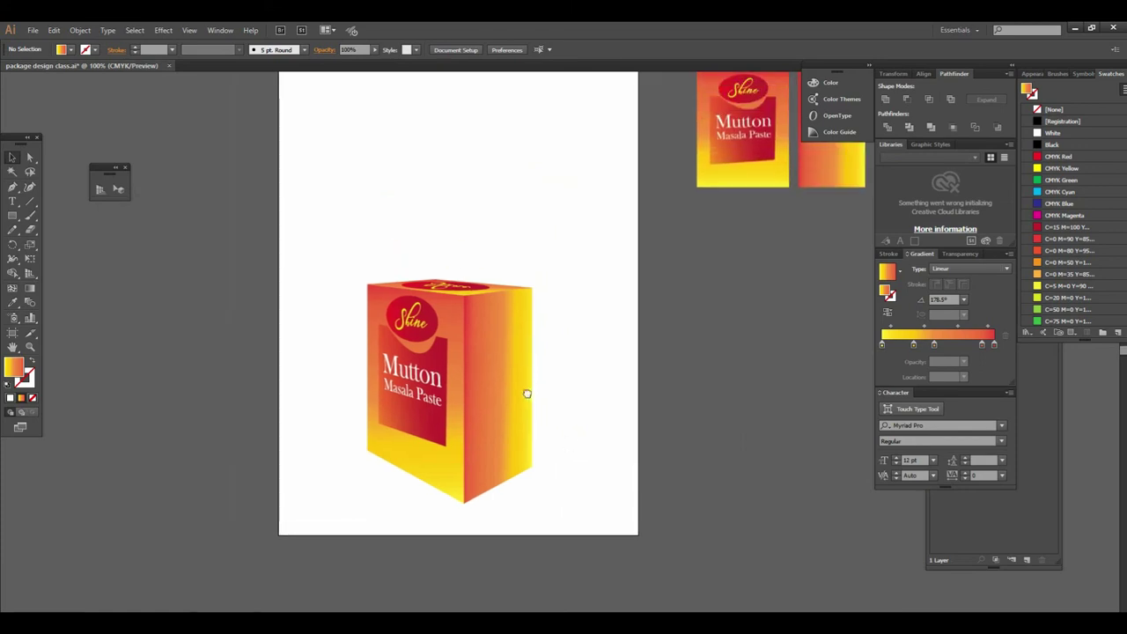
scroll(528, 387, down, 1)
scroll(529, 384, down, 1)
scroll(528, 361, up, 1)
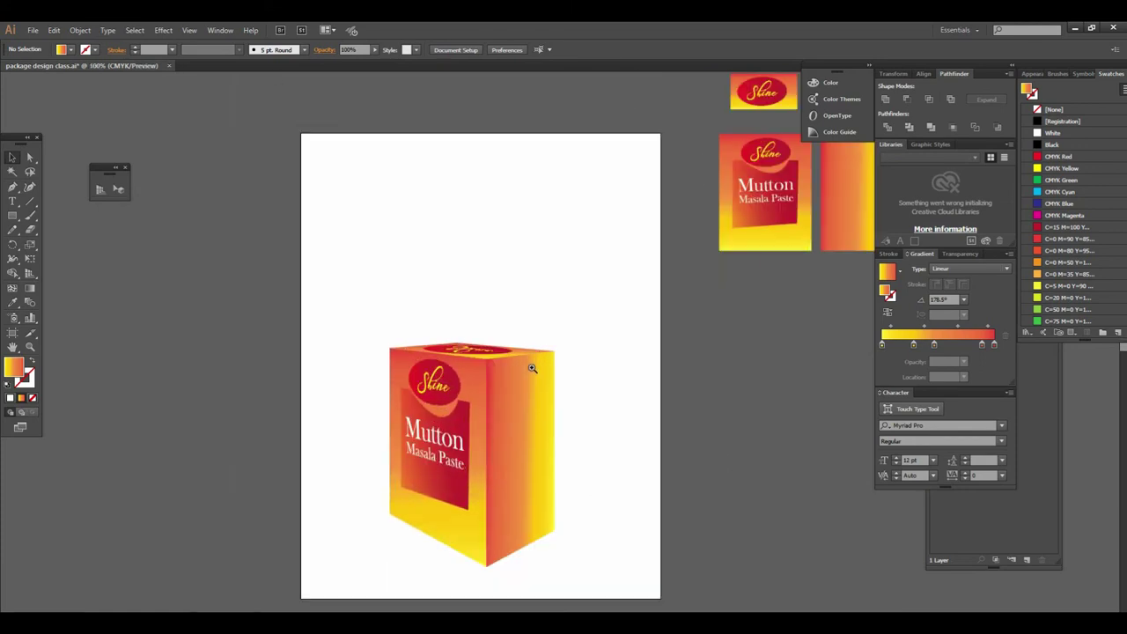
scroll(532, 387, up, 1)
scroll(534, 379, down, 1)
scroll(550, 357, down, 1)
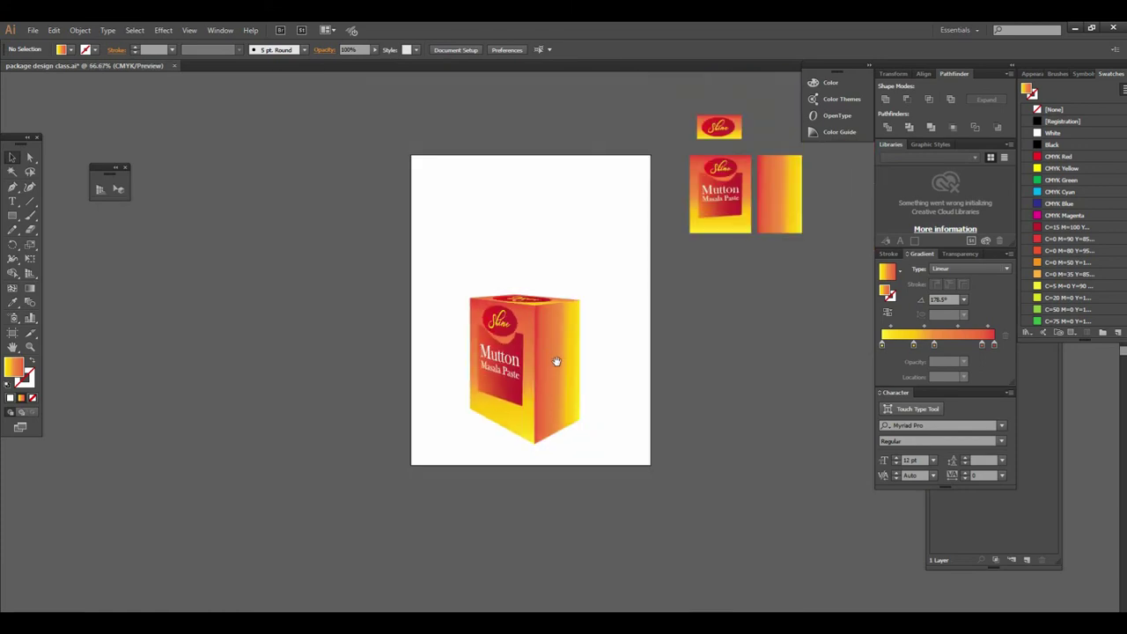
scroll(563, 340, up, 1)
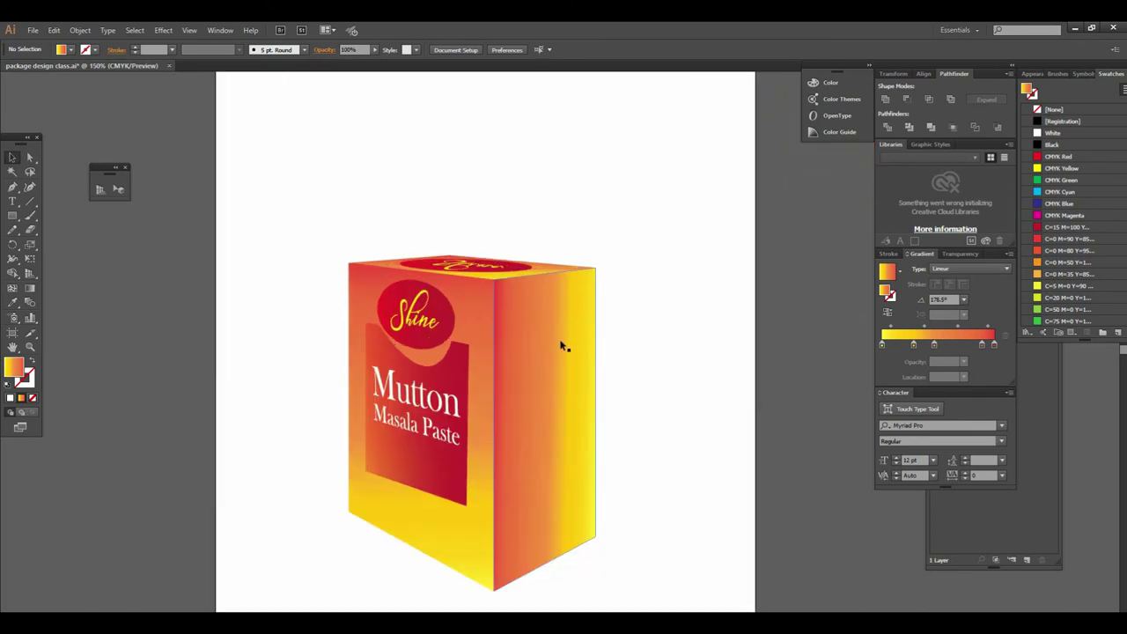